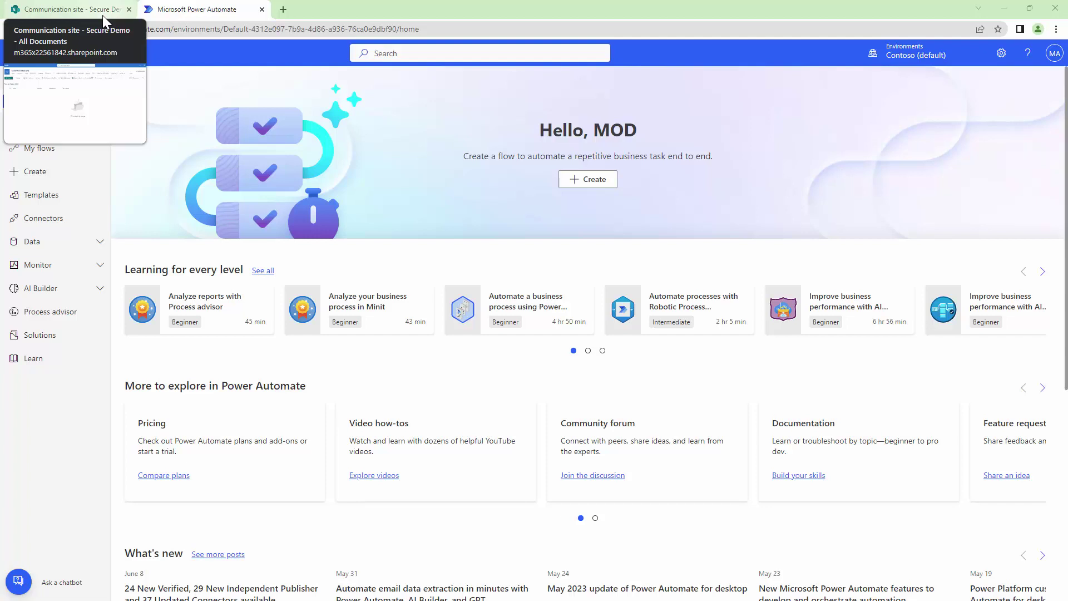
Step: Open the Communication site's Documents library in a new tab beside the Secure Demo library
{"action": "left_click", "coordinate": [102, 12]}
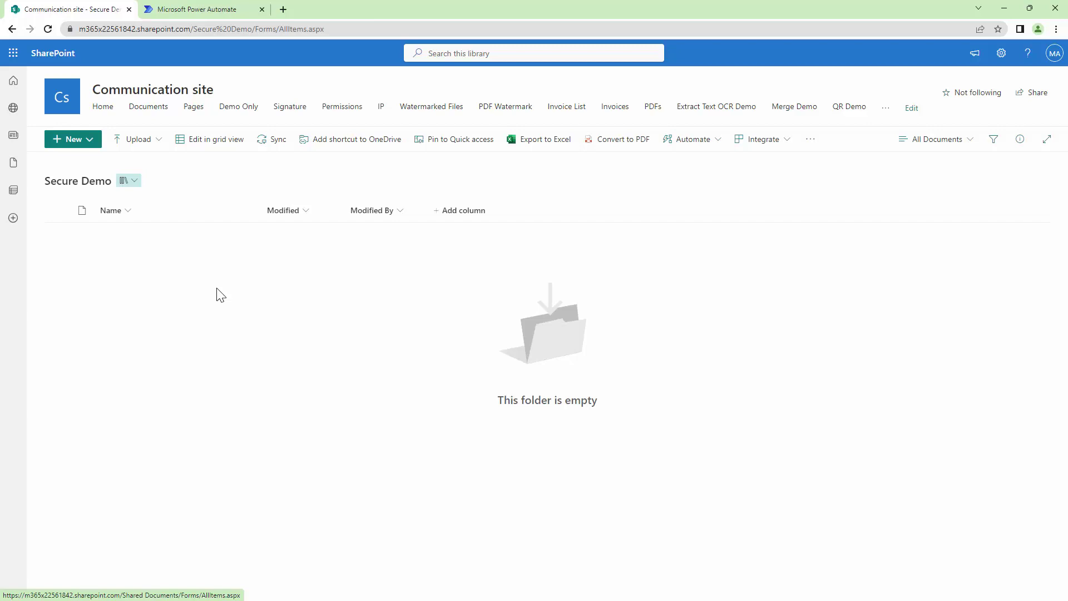
{"action": "right_click", "coordinate": [161, 108]}
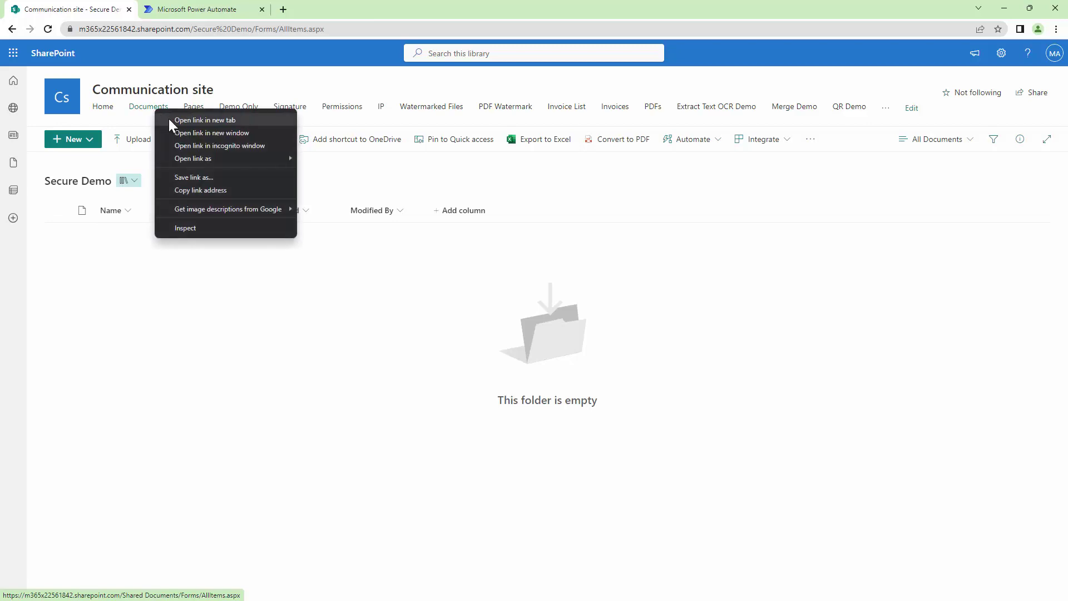
{"action": "left_click", "coordinate": [168, 118]}
{"action": "left_click", "coordinate": [215, 8]}
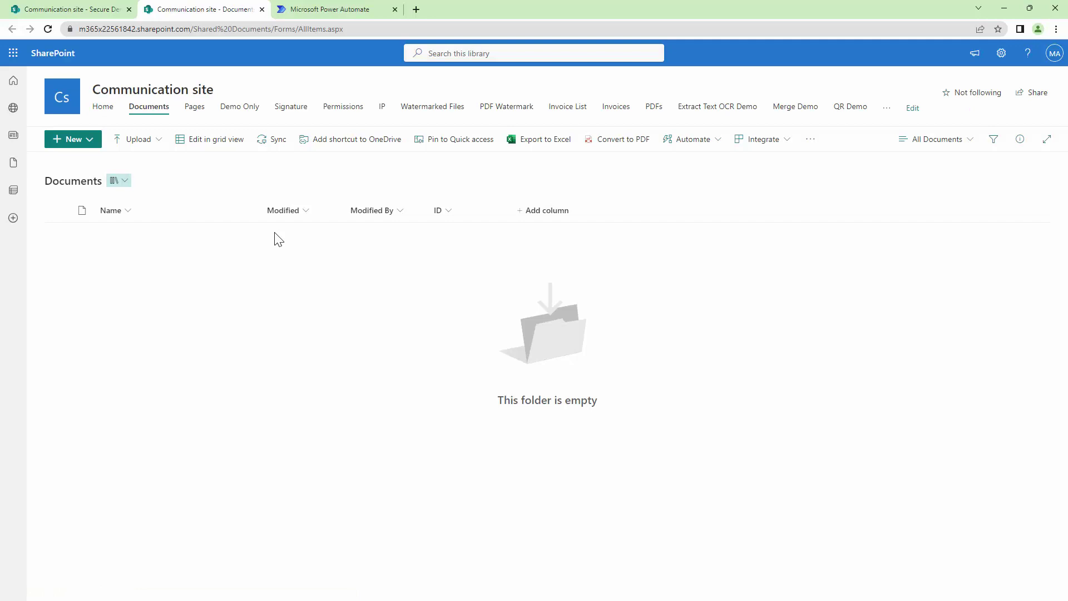
Step: Start a blank automated cloud flow in Power Automate without the setup wizard
{"action": "left_click", "coordinate": [332, 14]}
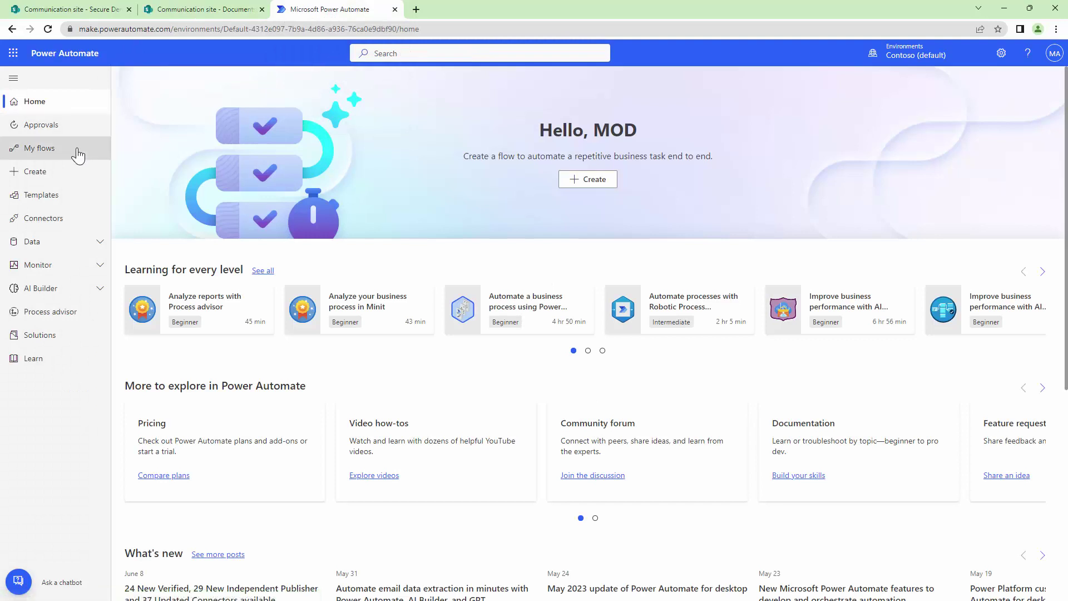
{"action": "left_click", "coordinate": [66, 174]}
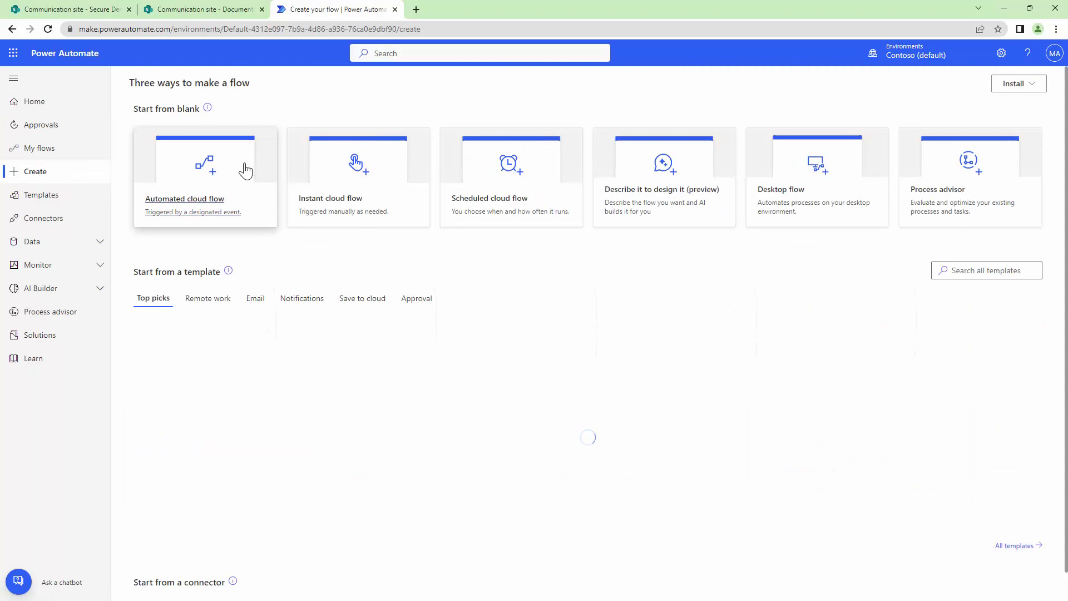
{"action": "left_click", "coordinate": [247, 168]}
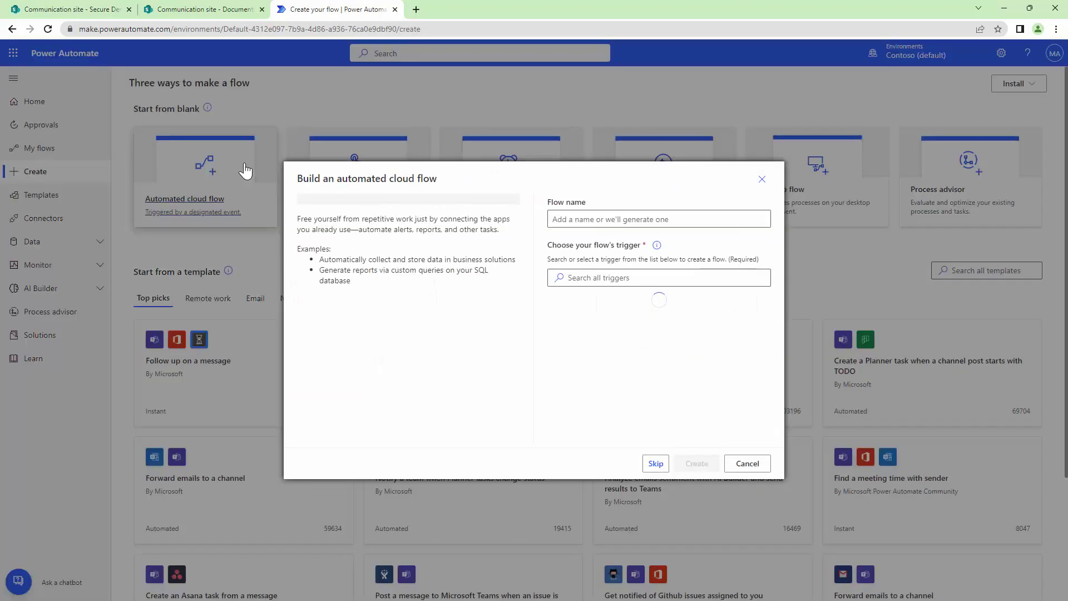
{"action": "left_click", "coordinate": [656, 463]}
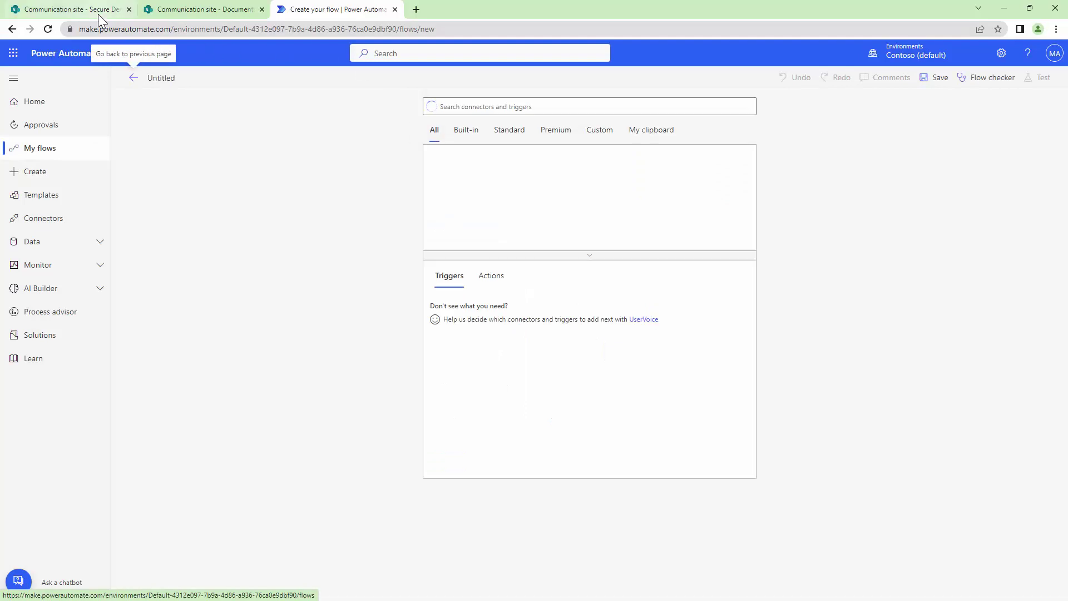
Step: Add the SharePoint 'When a file is created or modified (properties only)' trigger
{"action": "left_click", "coordinate": [563, 110]}
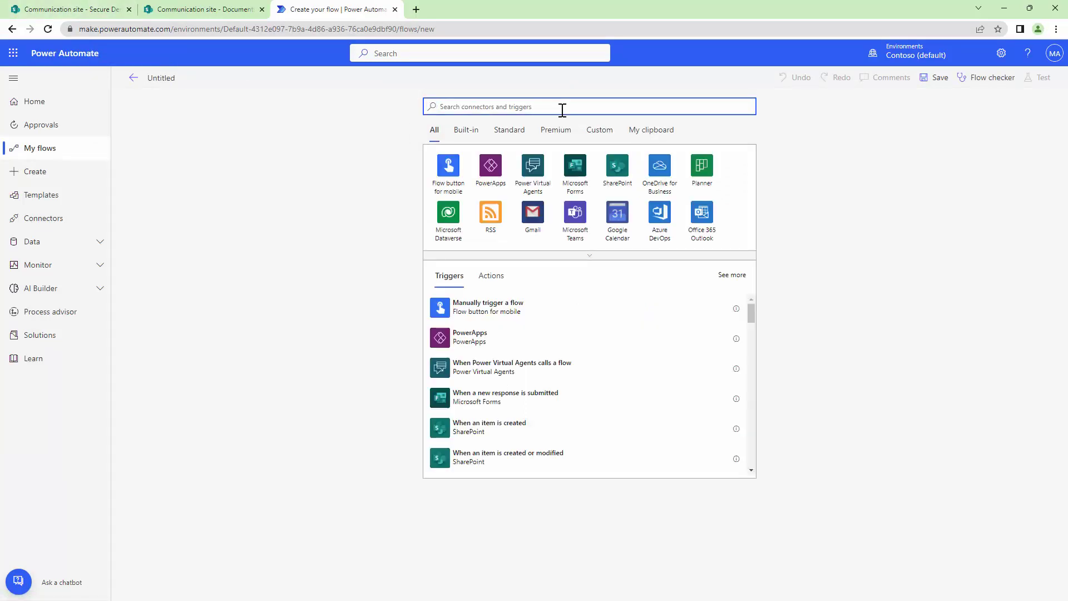
{"action": "type", "text": "SharePoint"}
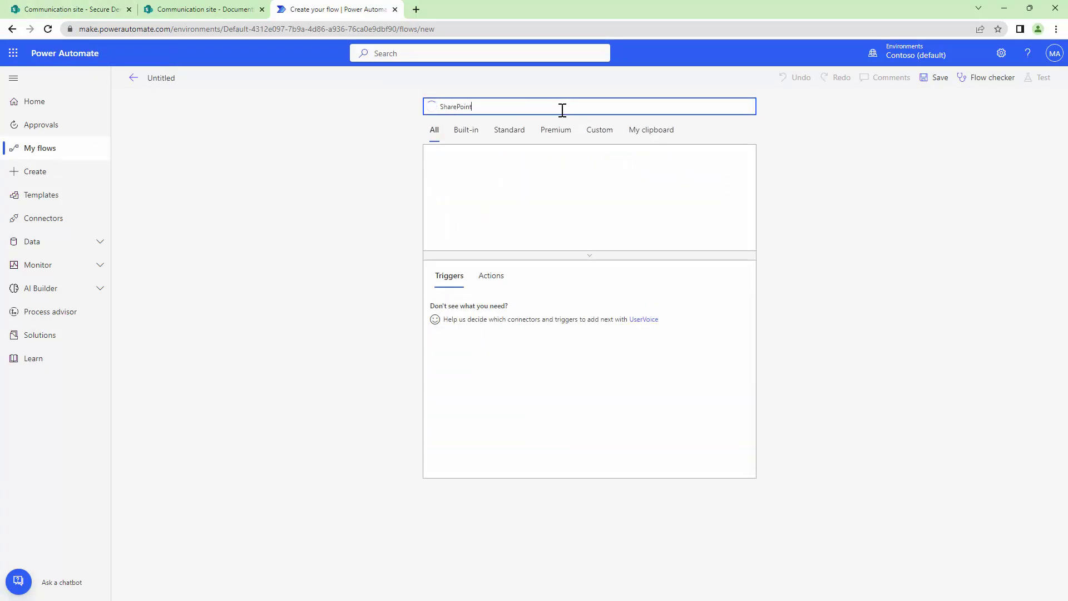
{"action": "key", "text": "Return"}
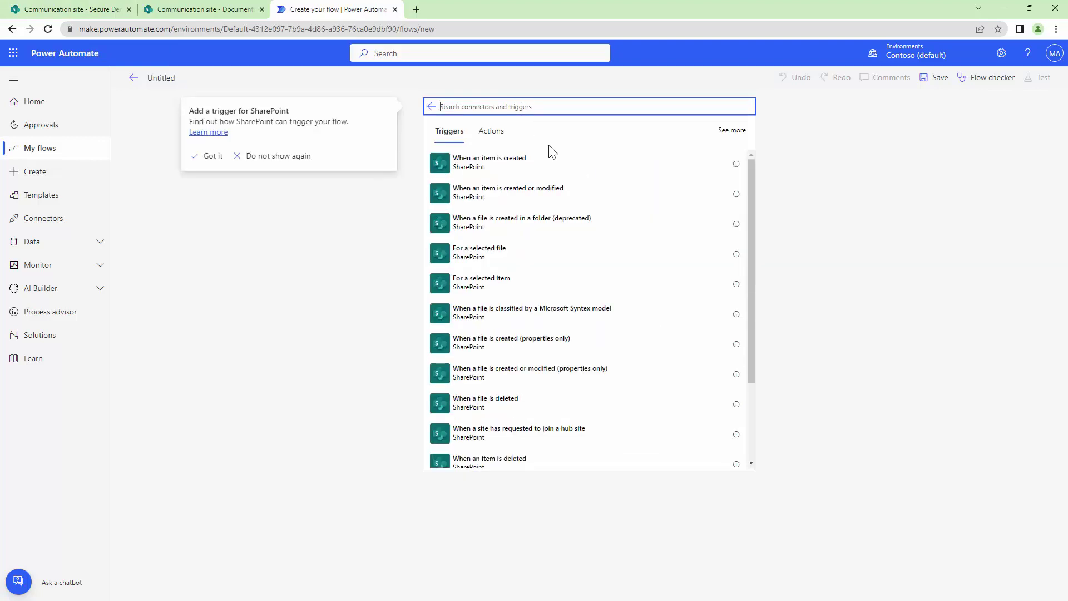
{"action": "left_click", "coordinate": [588, 385]}
{"action": "left_click", "coordinate": [589, 386]}
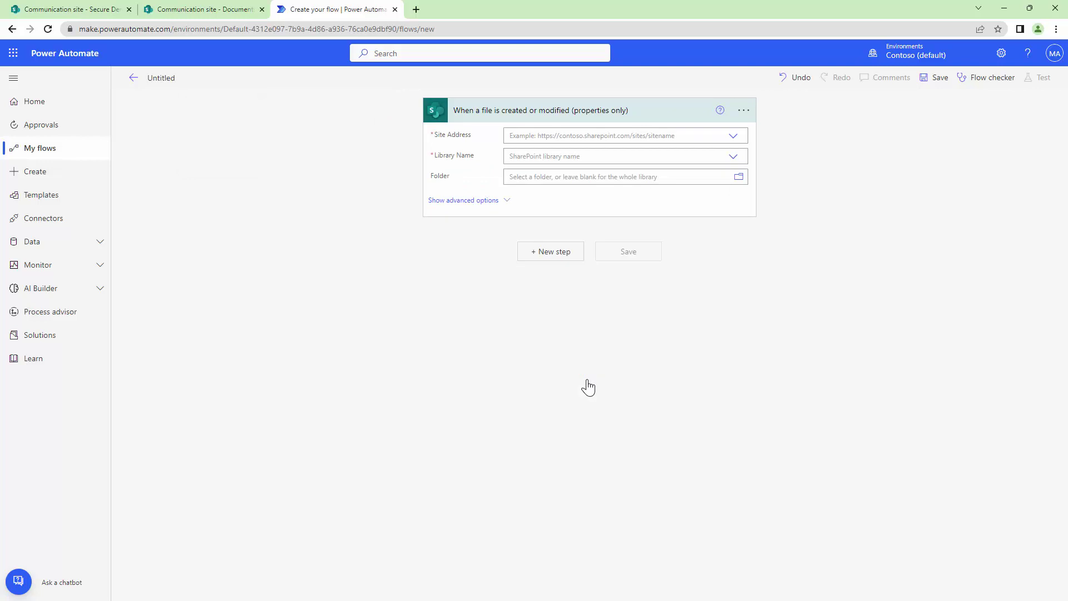
Step: Set the trigger's Site Address to Communication site and bring up its library list
{"action": "left_click", "coordinate": [734, 136]}
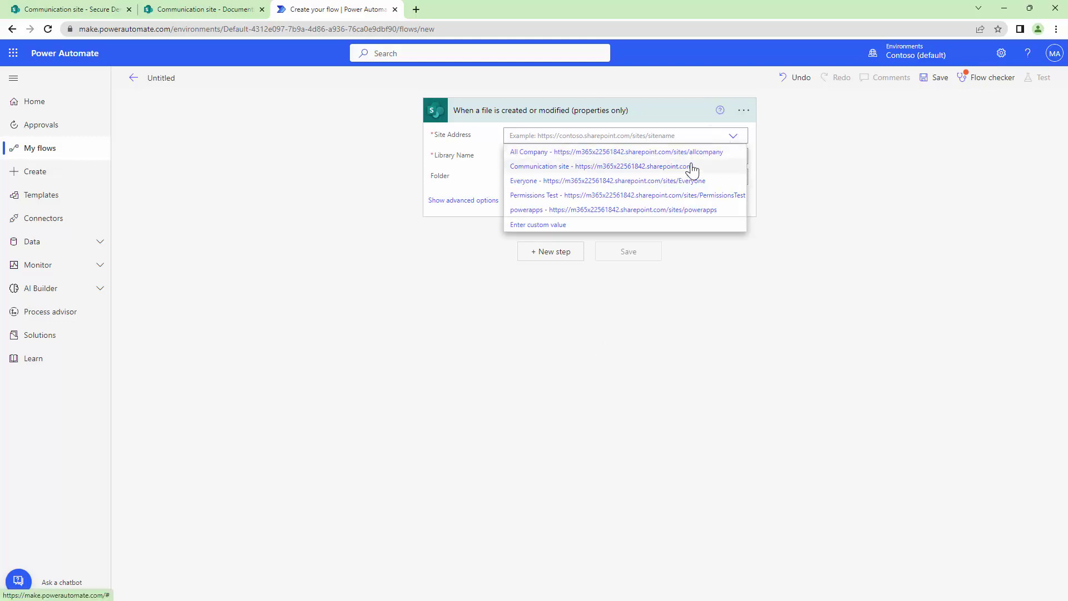
{"action": "left_click", "coordinate": [692, 167]}
{"action": "left_click", "coordinate": [732, 159]}
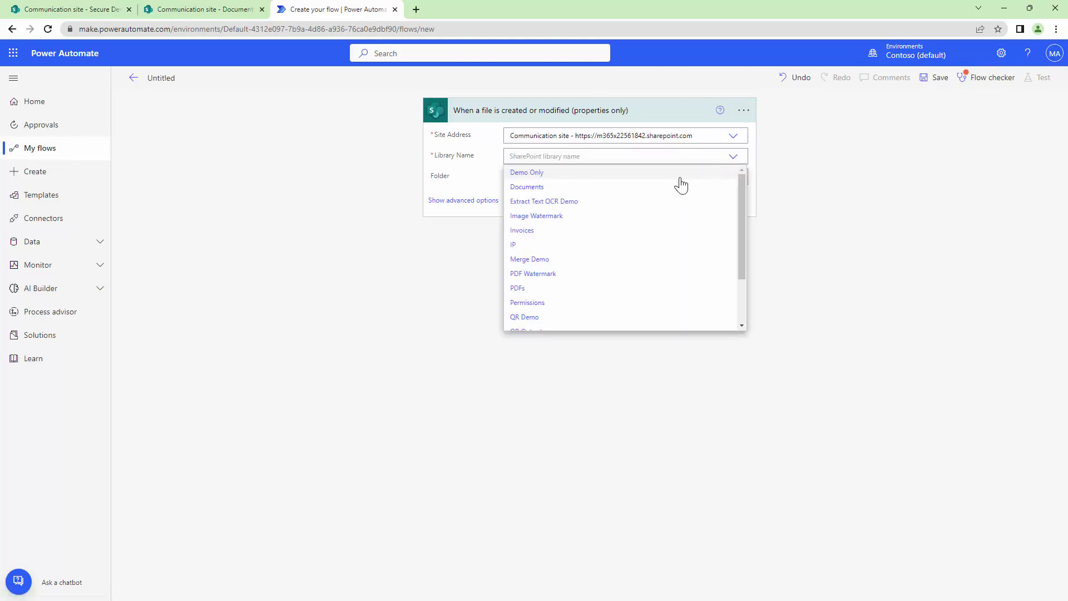
{"action": "left_click_drag", "start_coordinate": [744, 248], "coordinate": [743, 287]}
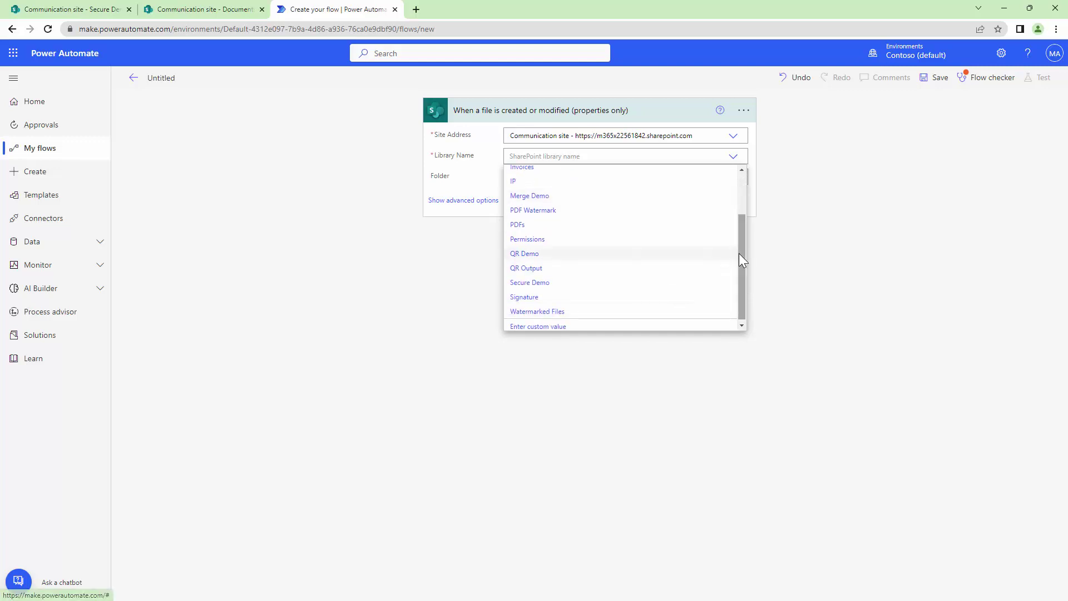
Step: Set the trigger library to Secure Demo, then add a SharePoint Get file content step
{"action": "left_click", "coordinate": [577, 283]}
{"action": "left_click", "coordinate": [565, 261]}
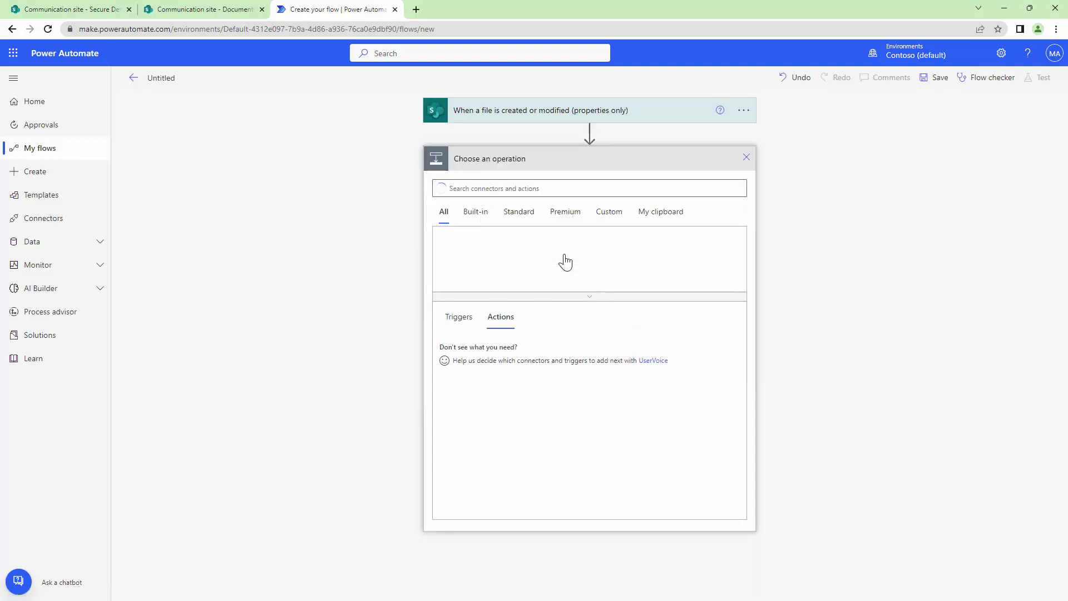
{"action": "left_click", "coordinate": [512, 190]}
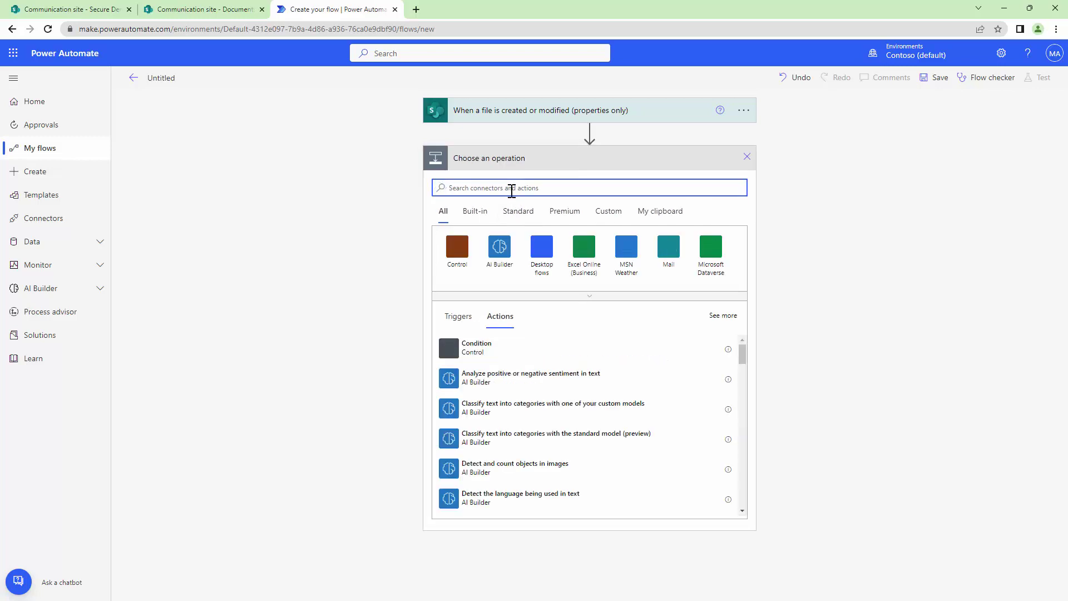
{"action": "type", "text": "SharePoin"}
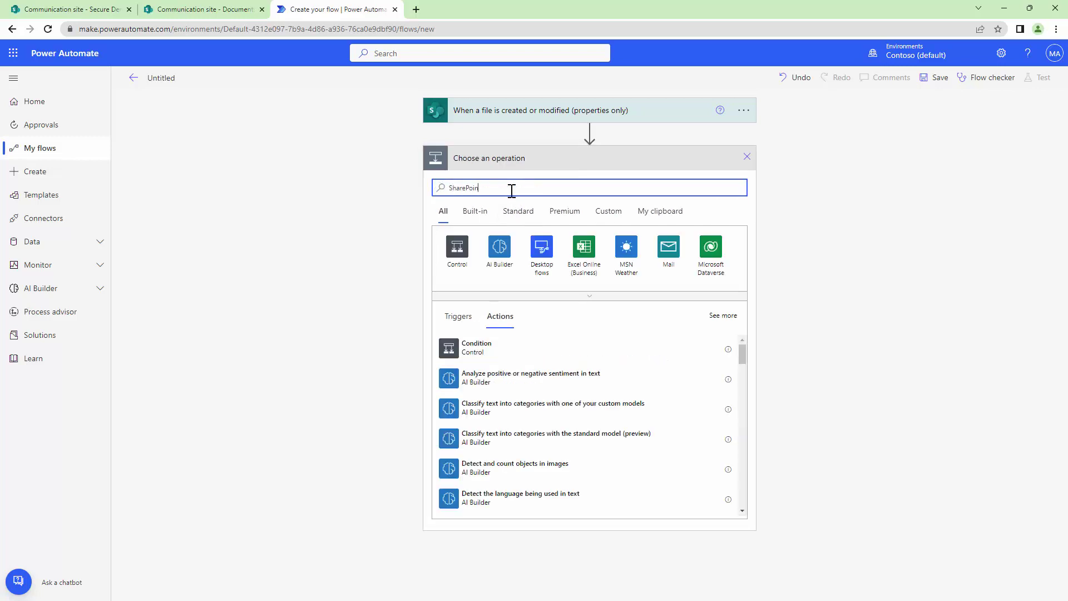
{"action": "type", "text": "t"}
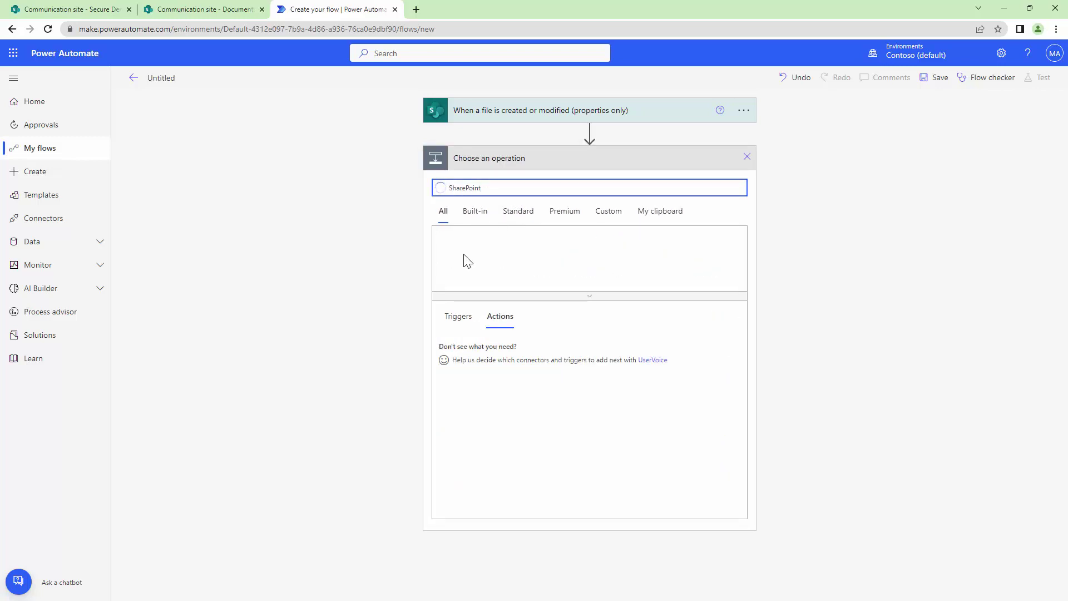
{"action": "left_click", "coordinate": [469, 261]}
{"action": "type", "text": "File content"}
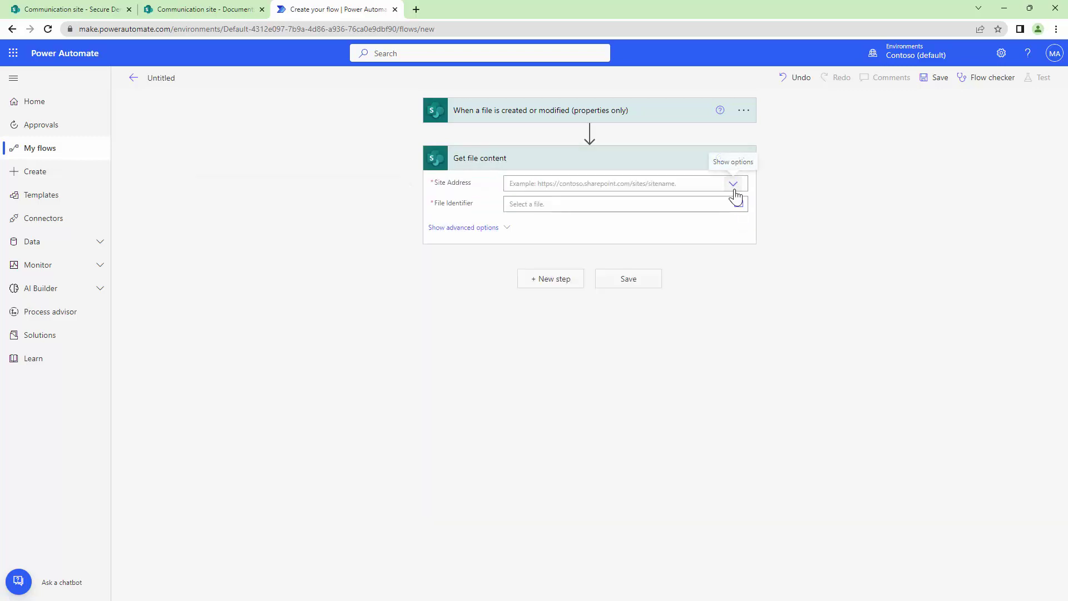
{"action": "left_click", "coordinate": [733, 184]}
Step: Point Get file content at Communication site, using the trigger's Identifier as File Identifier
{"action": "left_click", "coordinate": [600, 215]}
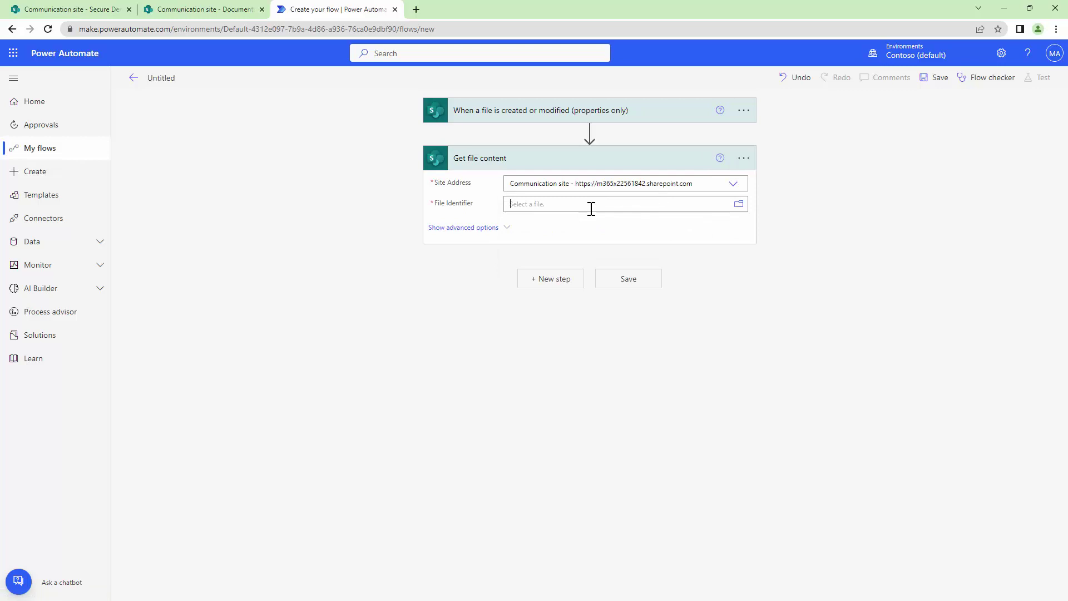
{"action": "left_click", "coordinate": [592, 205]}
{"action": "left_click", "coordinate": [853, 288]}
{"action": "type", "text": "ide"}
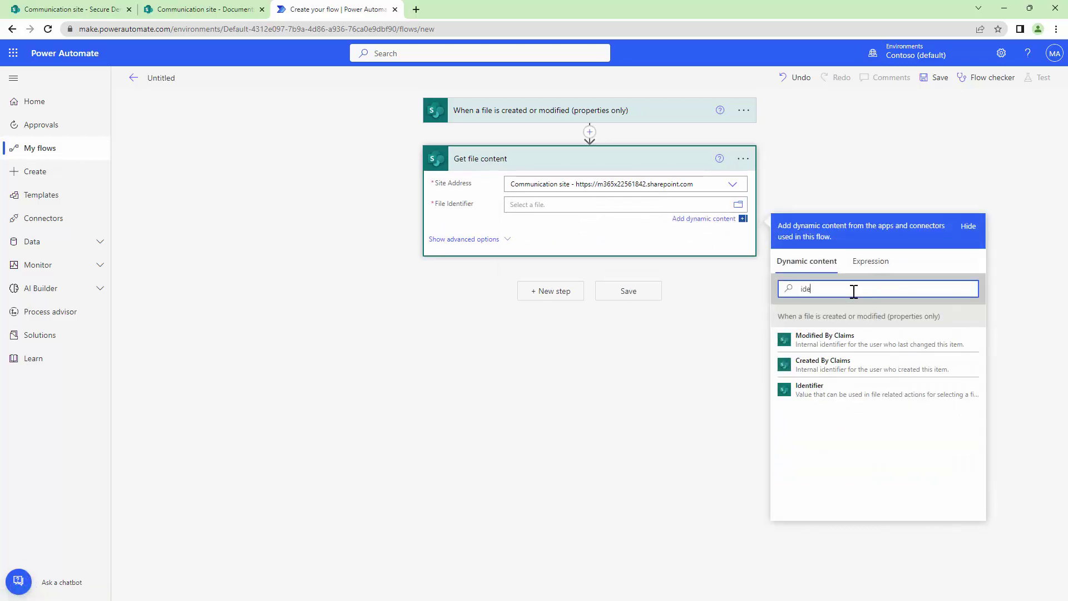
{"action": "left_click", "coordinate": [812, 385]}
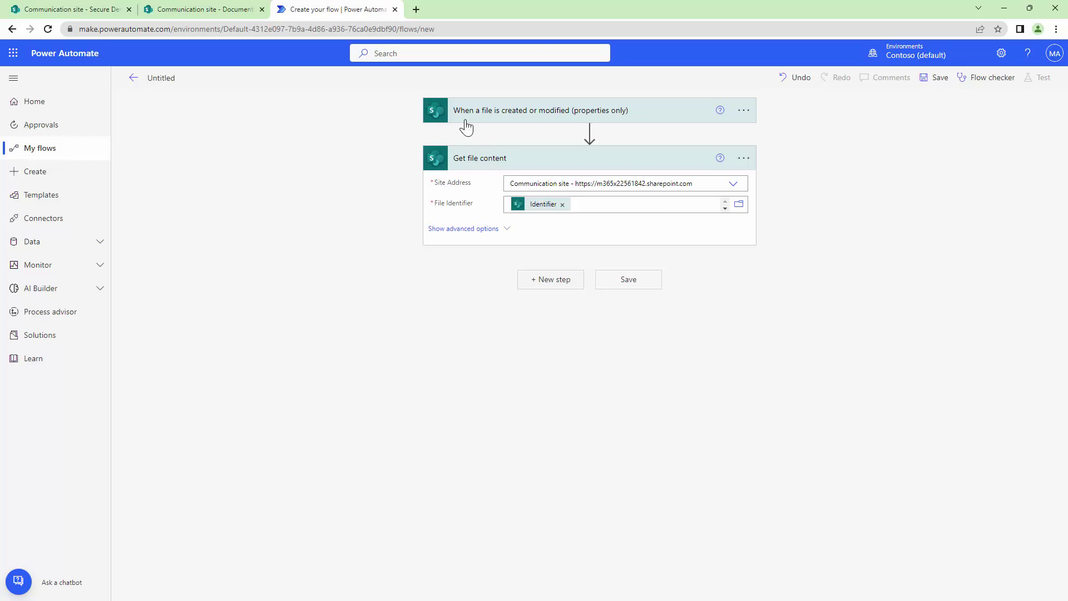
Step: Add a Muhimbi PDF 'Secure document' action after Get file content
{"action": "left_click", "coordinate": [564, 288]}
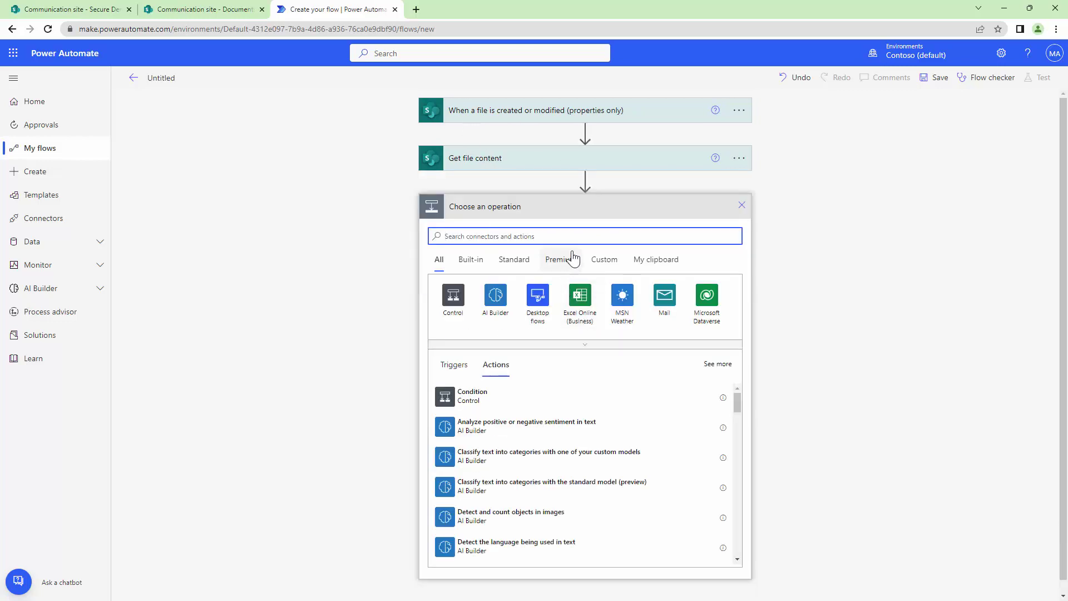
{"action": "type", "text": "Muhimbi"}
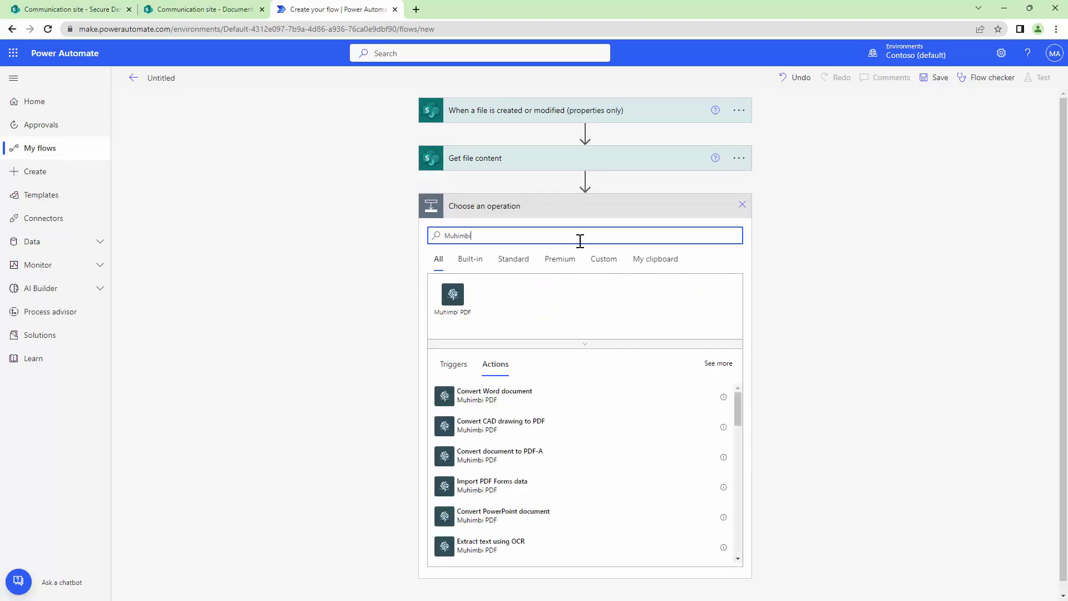
{"action": "left_click", "coordinate": [458, 297]}
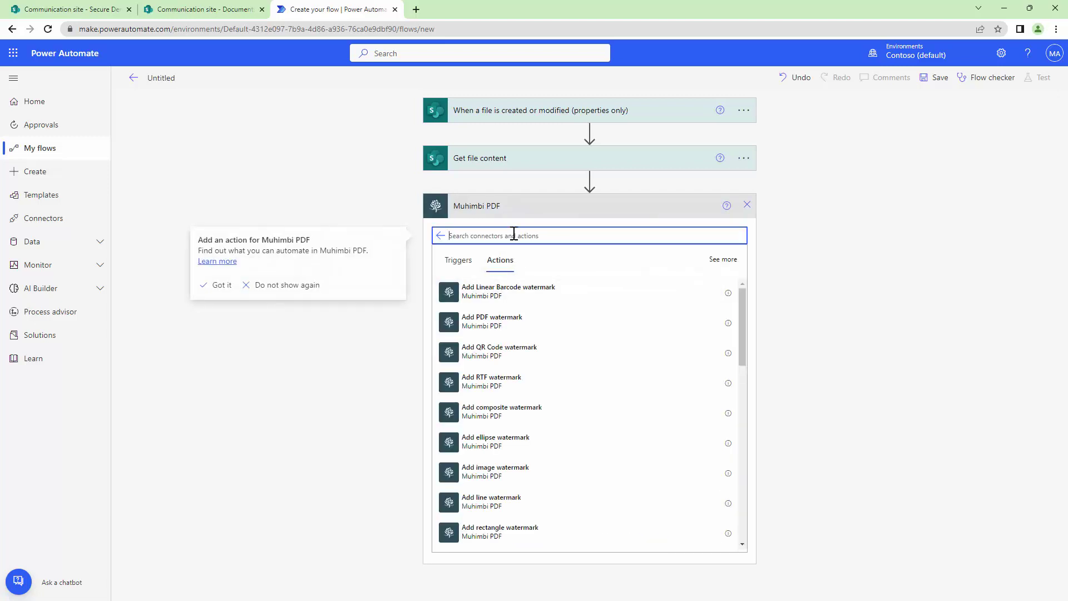
{"action": "type", "text": "Se"}
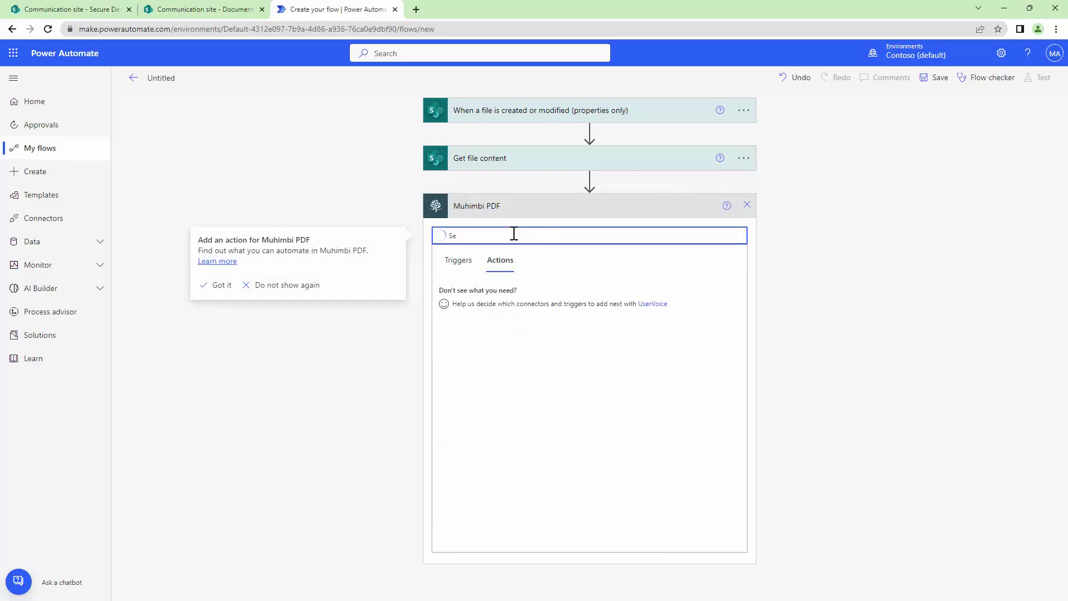
{"action": "type", "text": "cure"}
{"action": "left_click", "coordinate": [562, 290]}
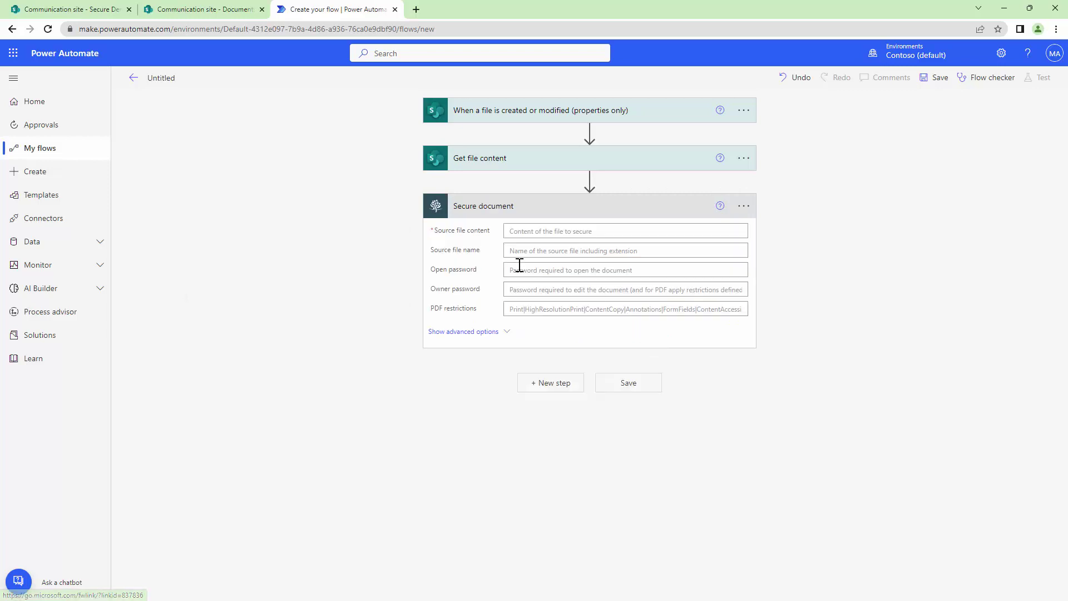
{"action": "left_click", "coordinate": [543, 231]}
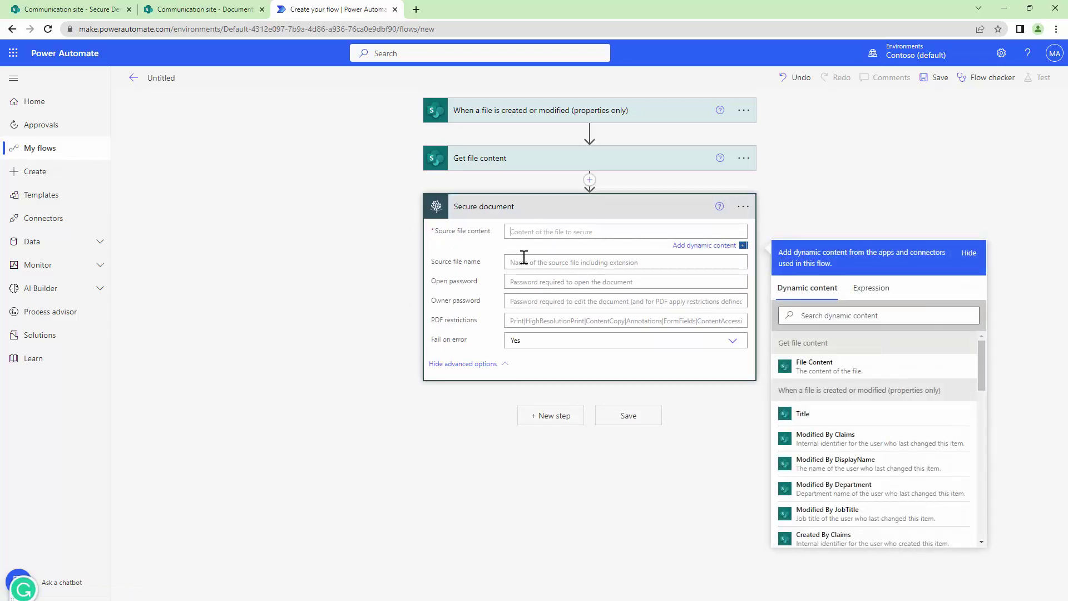
Step: Set Source file content to File Content and Source file name to File name with extension
{"action": "left_click", "coordinate": [837, 369]}
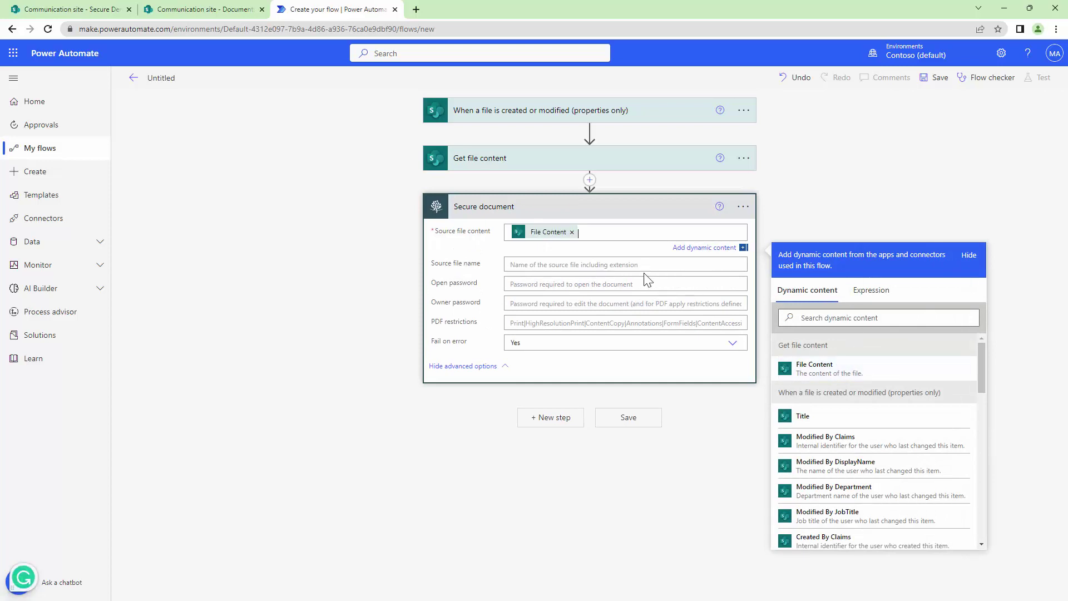
{"action": "left_click", "coordinate": [644, 266]}
{"action": "left_click", "coordinate": [869, 337]}
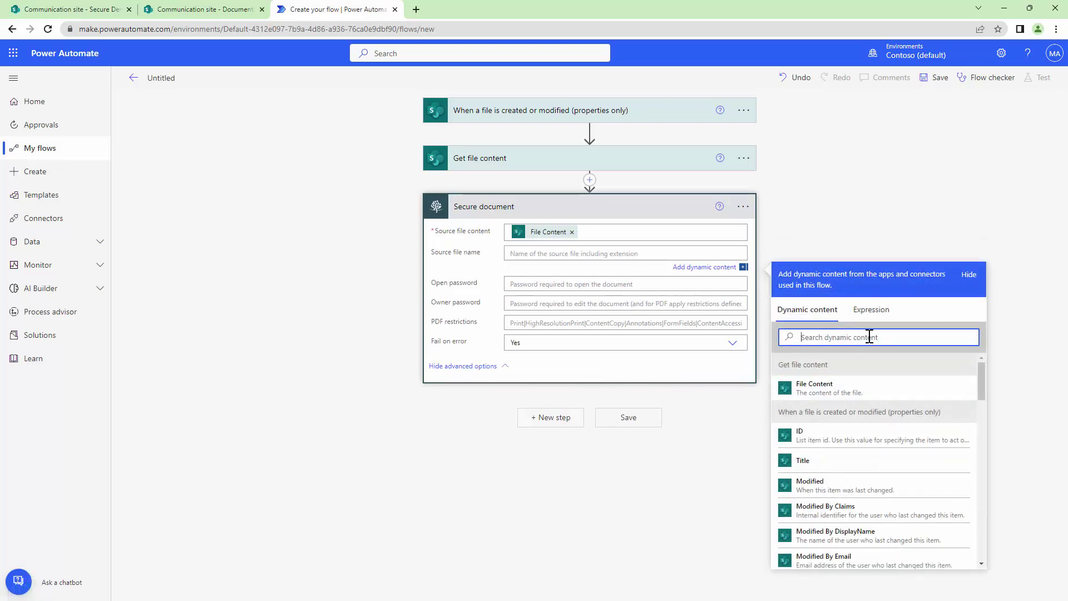
{"action": "type", "text": "file"}
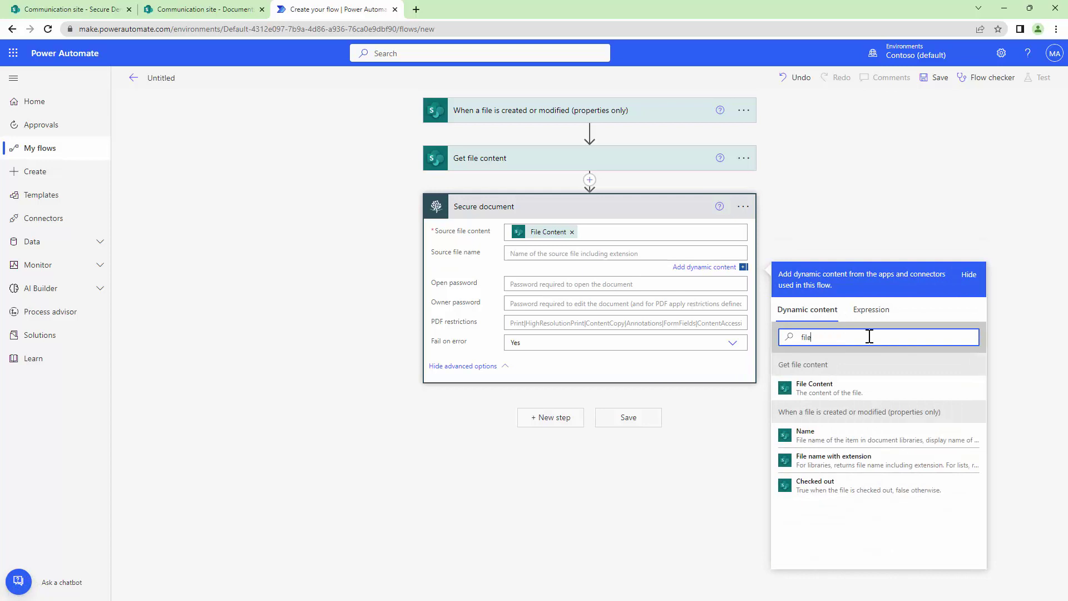
{"action": "left_click", "coordinate": [871, 473]}
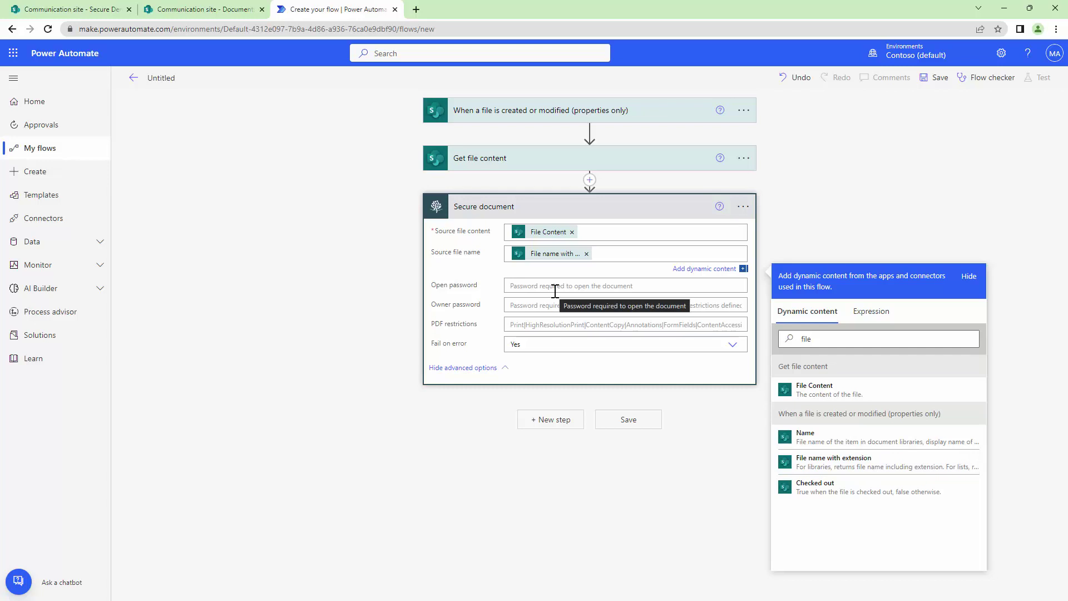
{"action": "left_click", "coordinate": [542, 306]}
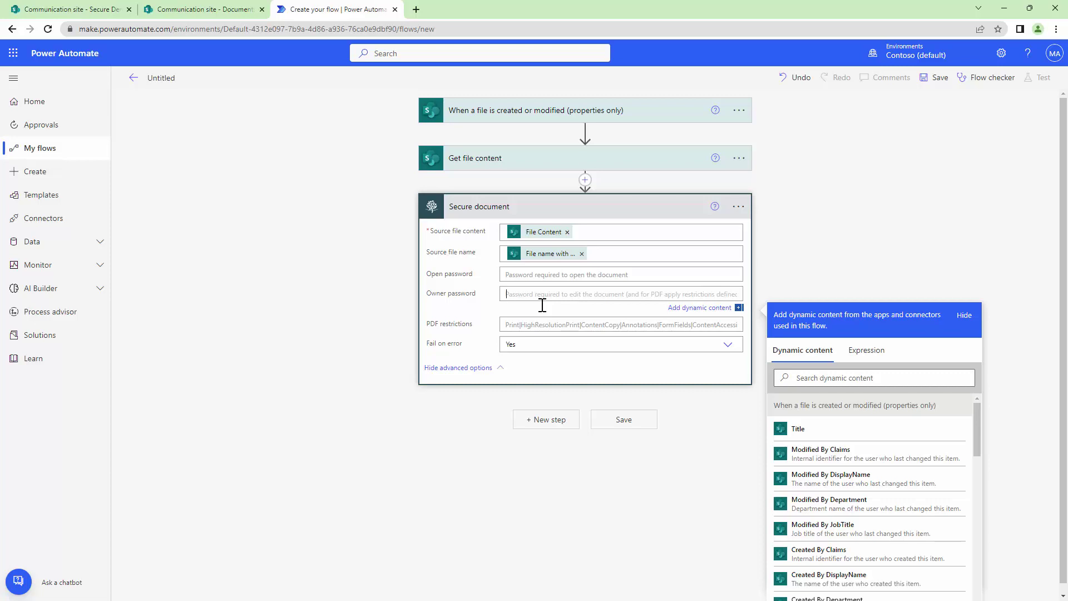
Step: Enter an owner password and paste the PDF restrictions Print through DocumentAssembly
{"action": "type", "text": "12345"}
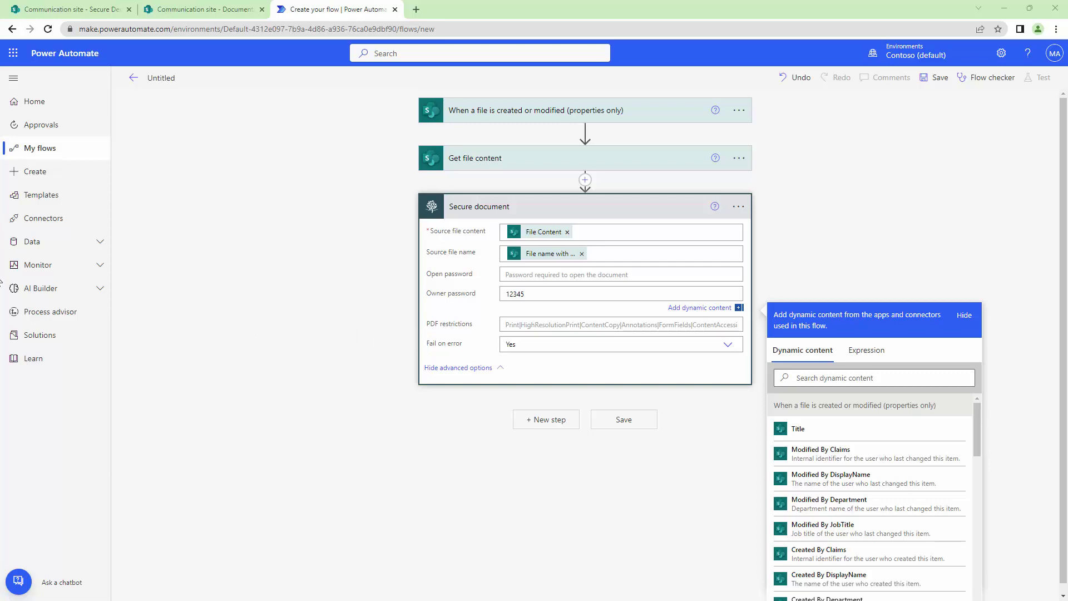
{"action": "left_click", "coordinate": [551, 324]}
{"action": "type", "text": "Print|HighResolutionPrint|ContentCopy|Annotations|FormFields|ContentAccessibility|DocumentAssembly"}
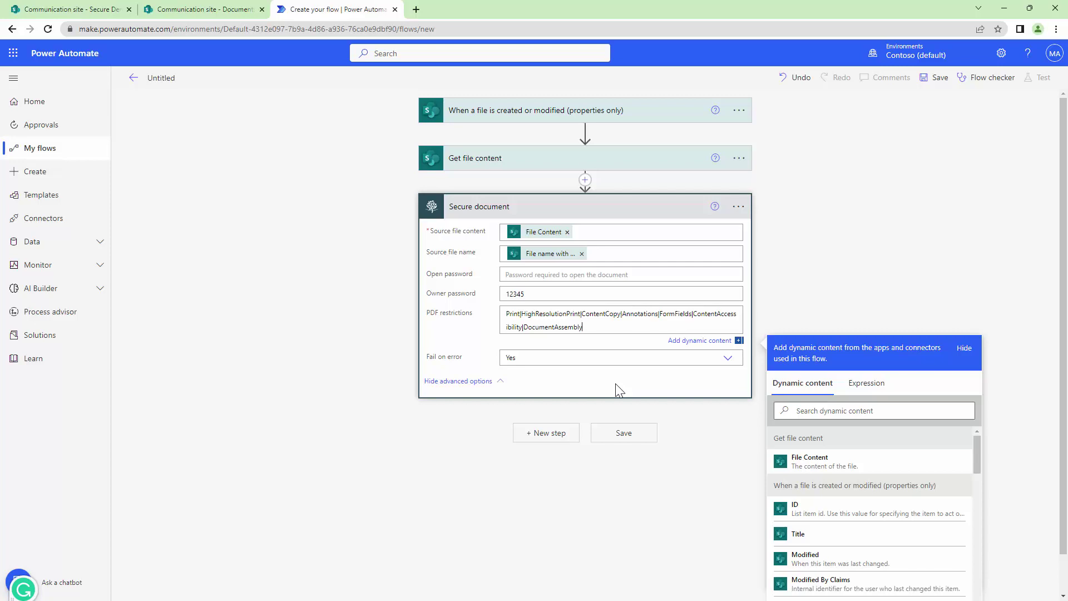
Step: Add a SharePoint Create file step targeting Communication site's /Shared Documents folder
{"action": "left_click", "coordinate": [533, 434]}
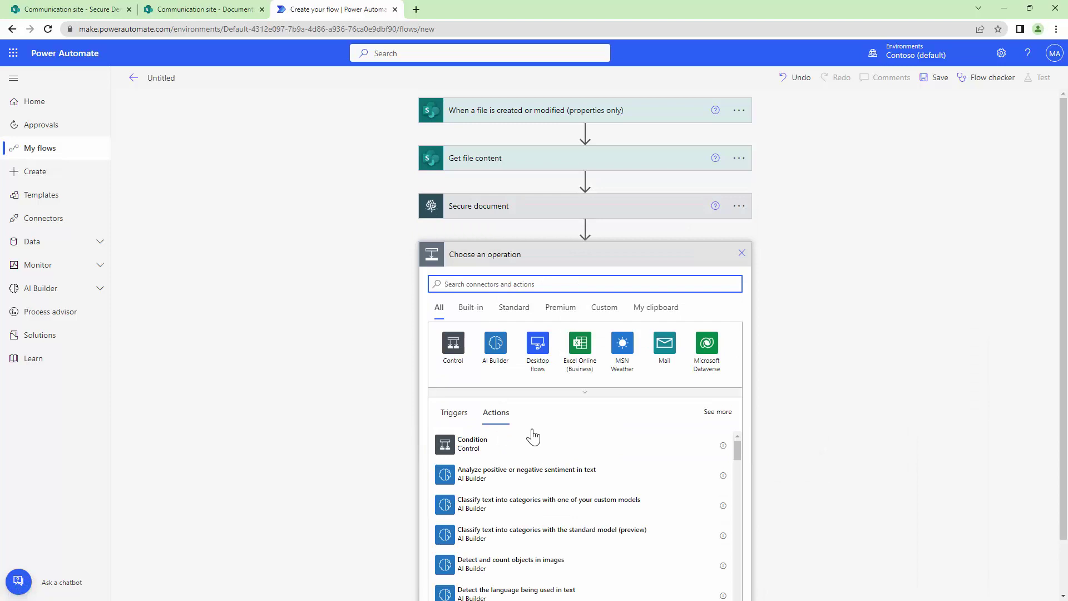
{"action": "type", "text": "SharePoint"}
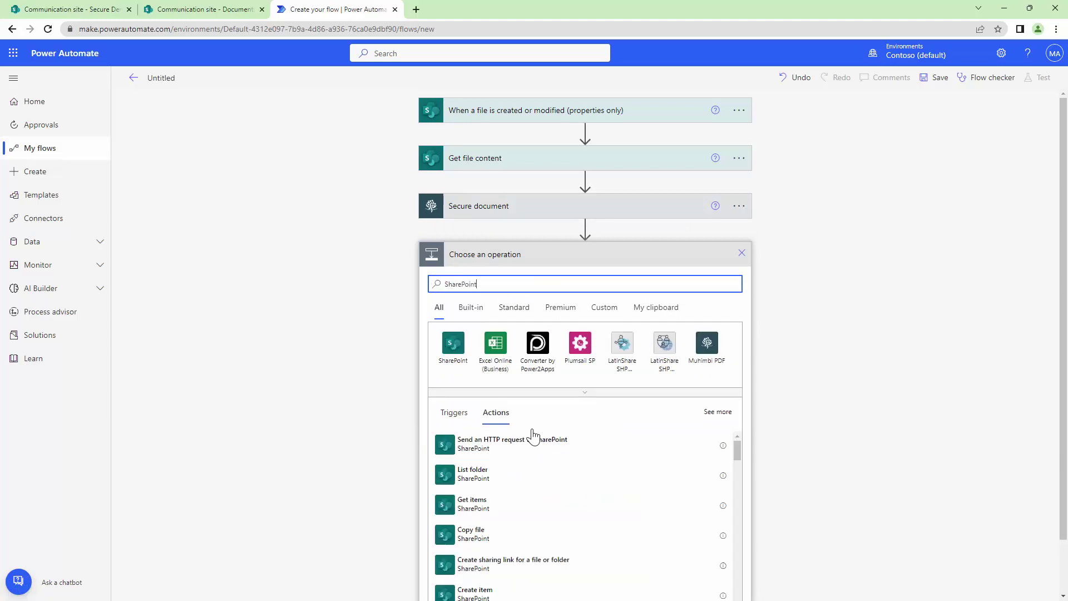
{"action": "left_click", "coordinate": [448, 350]}
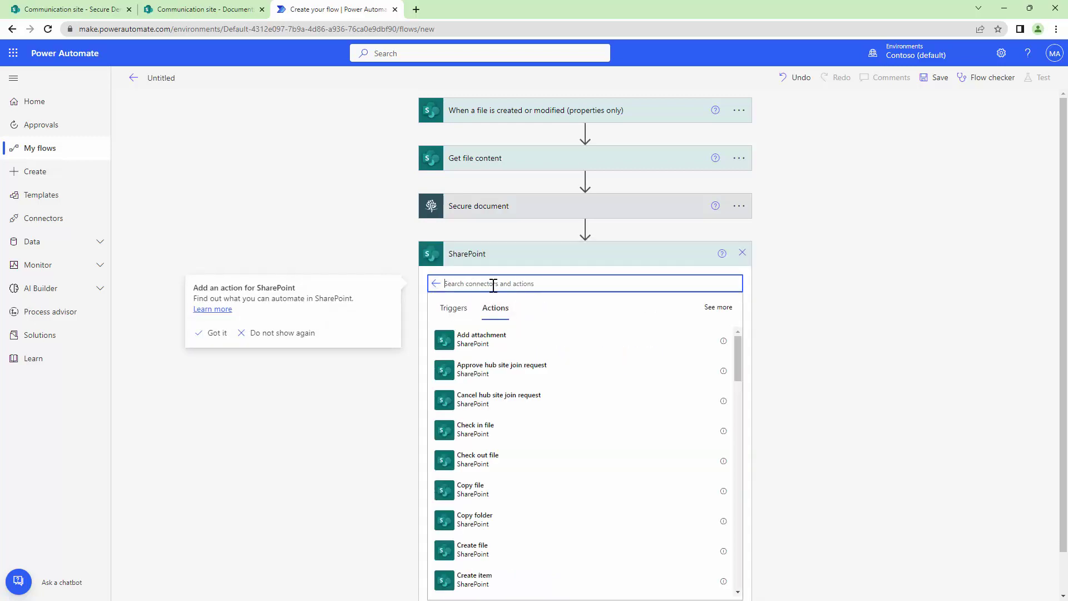
{"action": "type", "text": "CCreate"}
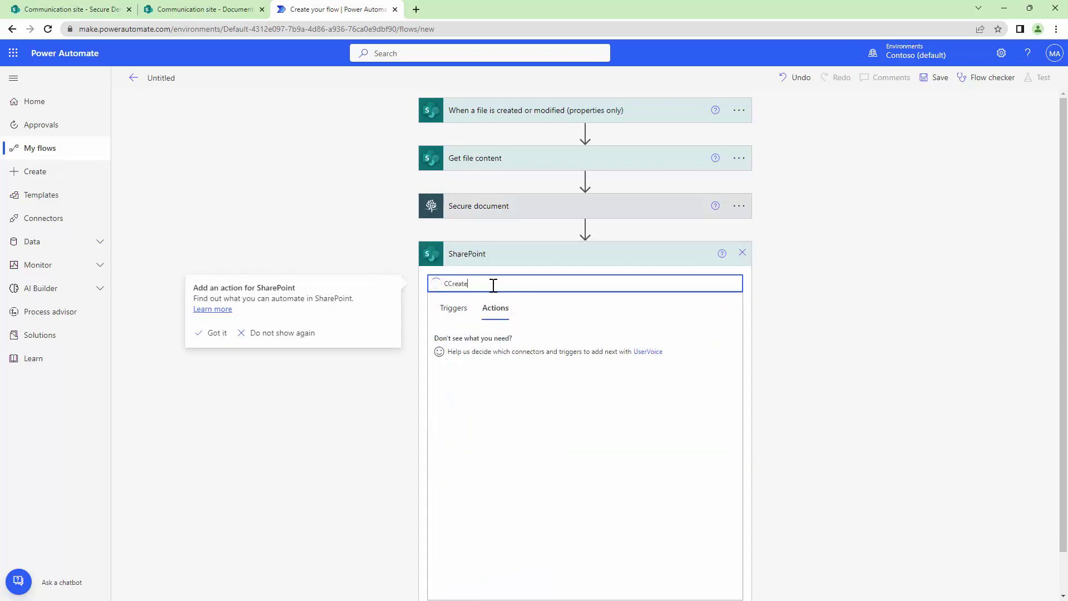
{"action": "left_click", "coordinate": [507, 373]}
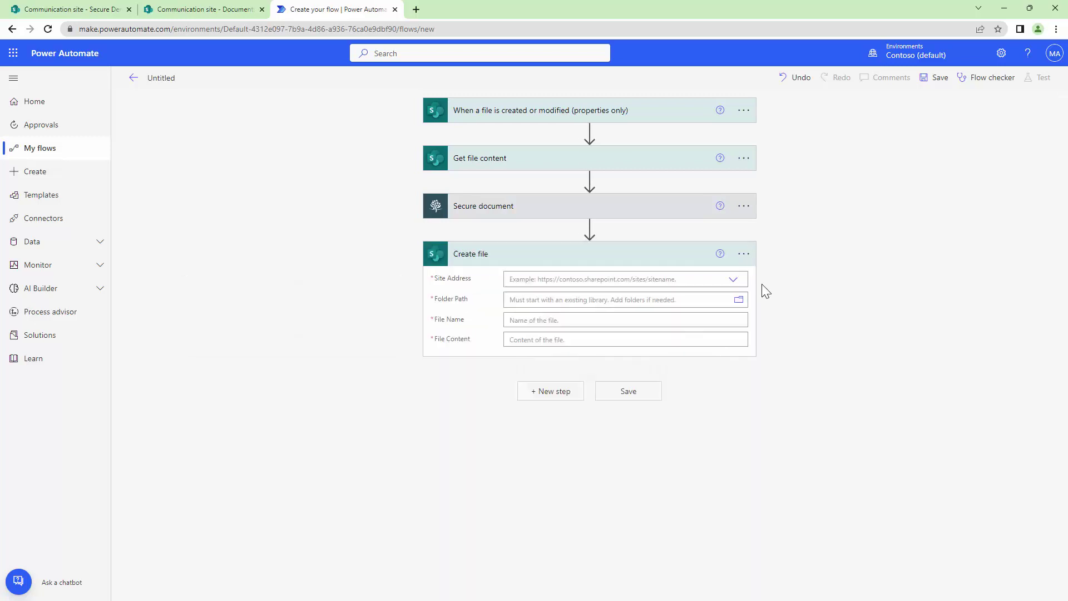
{"action": "left_click", "coordinate": [733, 282]}
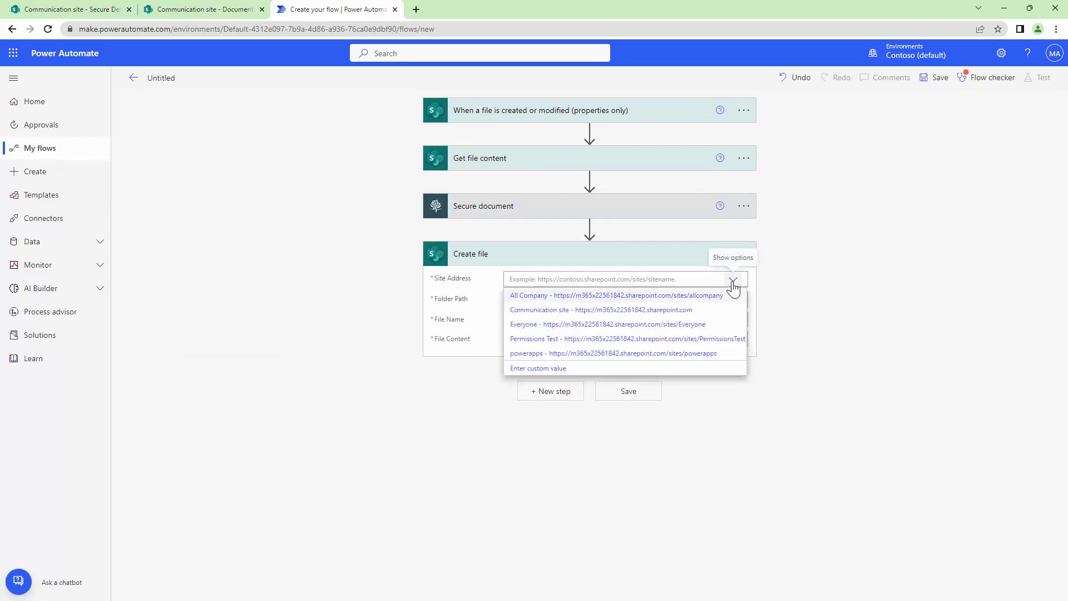
{"action": "left_click", "coordinate": [665, 317]}
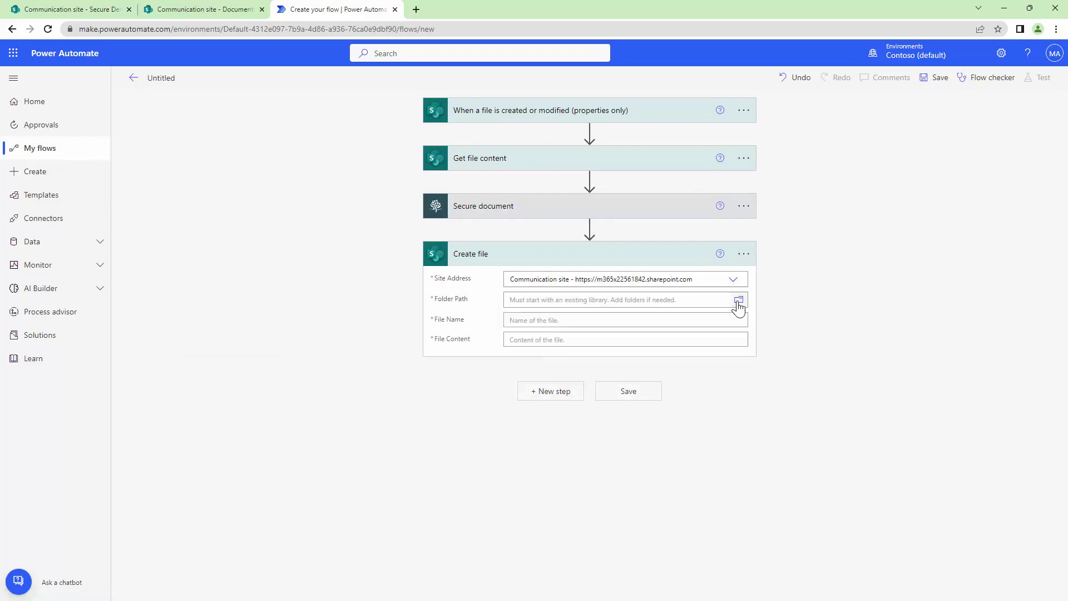
{"action": "left_click", "coordinate": [739, 301]}
{"action": "scroll", "coordinate": [920, 462], "scroll_direction": "down", "scroll_amount": 3}
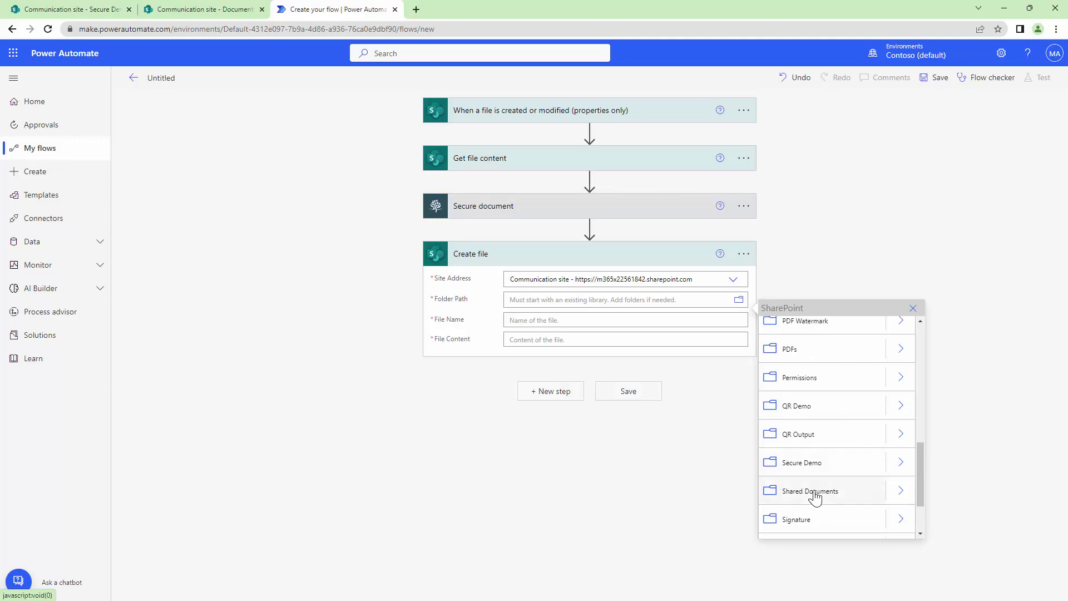
{"action": "left_click", "coordinate": [812, 486]}
Step: Name the new file with the original file name and fill it with the processed file content
{"action": "left_click", "coordinate": [573, 333]}
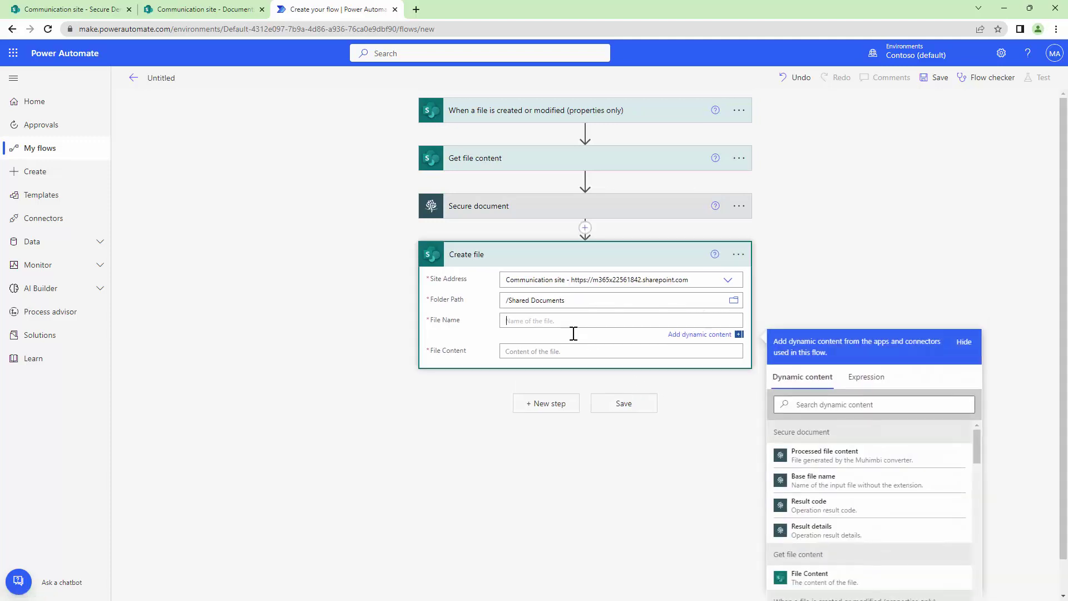
{"action": "left_click", "coordinate": [857, 404]}
{"action": "type", "text": "file"}
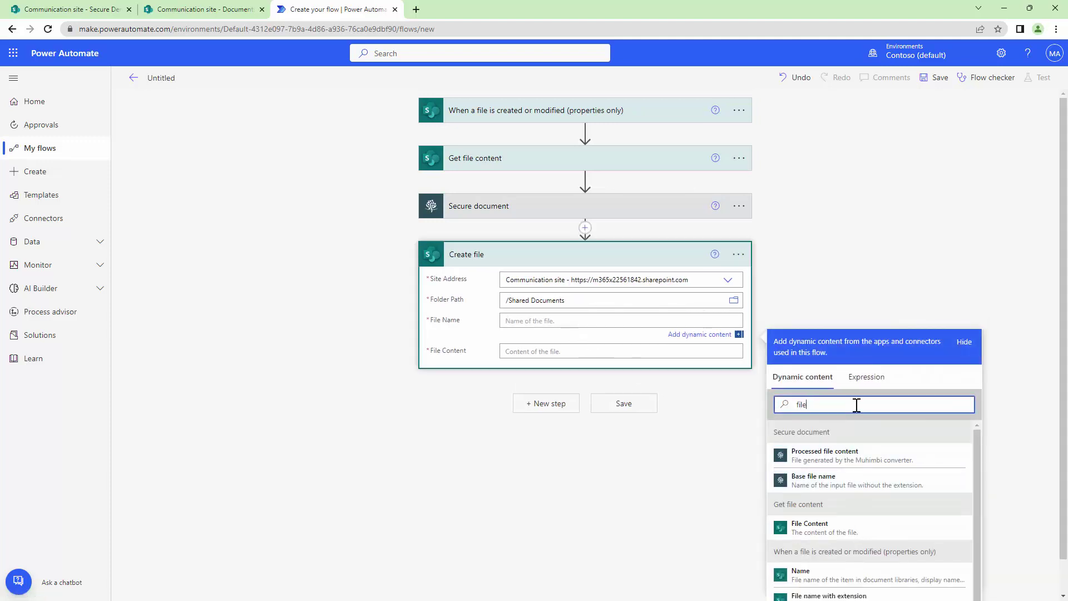
{"action": "left_click", "coordinate": [884, 594]}
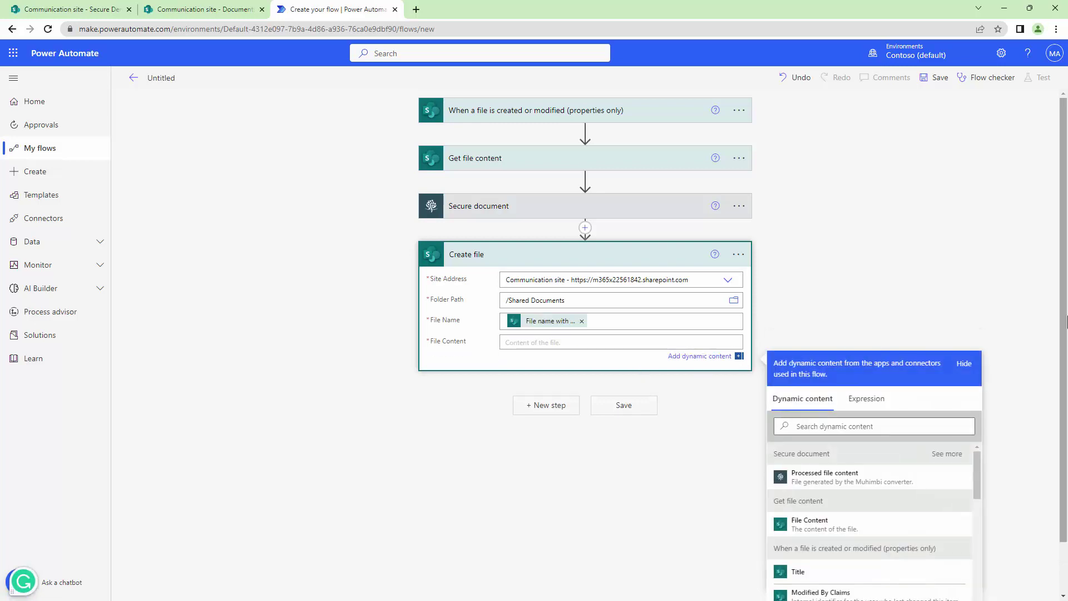
{"action": "left_click", "coordinate": [873, 484]}
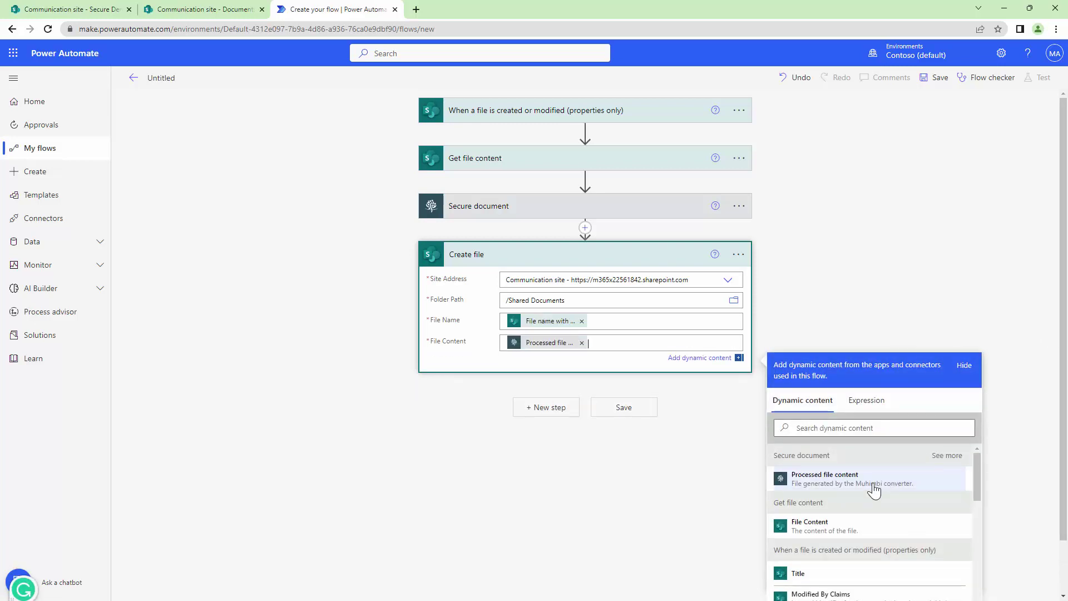
{"action": "left_click", "coordinate": [177, 77]}
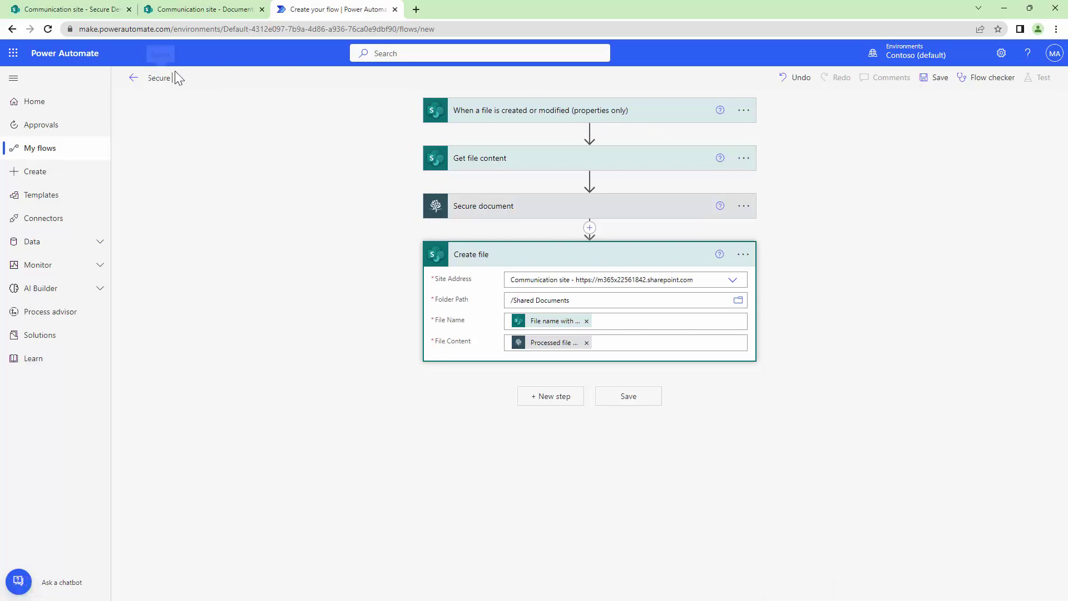
Step: Save the Secure Demo flow and start a manual test run
{"action": "key", "text": "ctrl+s"}
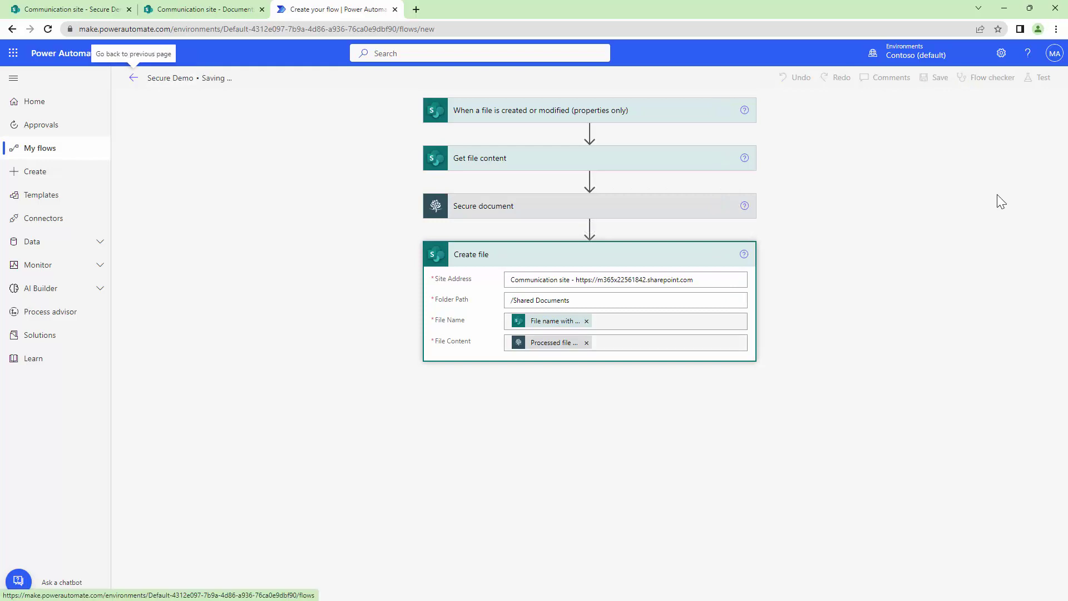
{"action": "left_click", "coordinate": [1039, 78]}
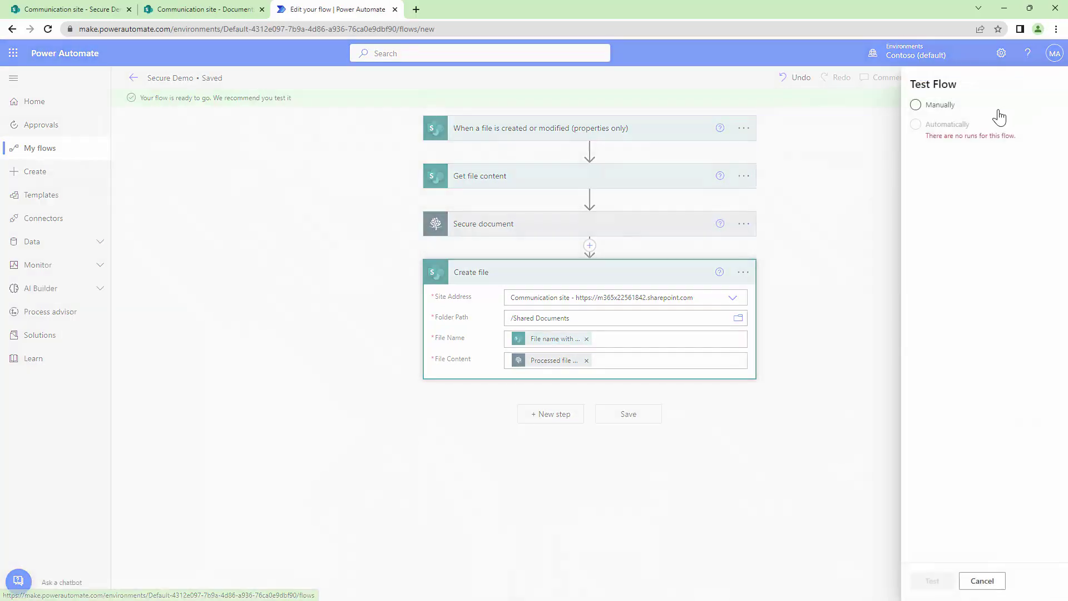
{"action": "left_click", "coordinate": [910, 111]}
{"action": "left_click", "coordinate": [905, 579]}
{"action": "left_click", "coordinate": [138, 139]}
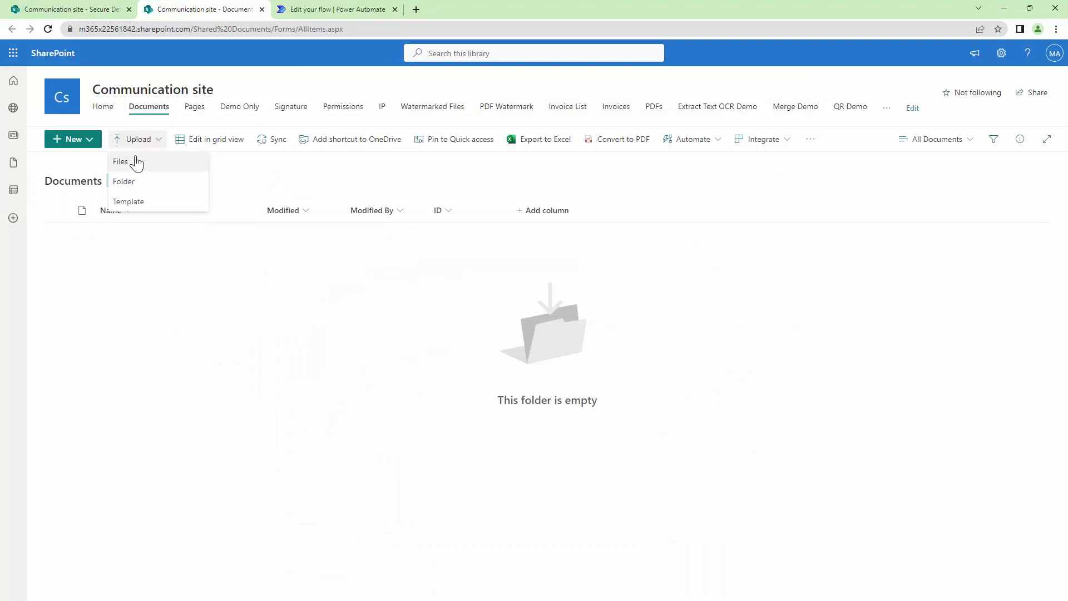
Step: Upload PDF-Converter---Administration-Guide.pdf to Secure Demo and check the flow run succeeded
{"action": "left_click", "coordinate": [135, 163]}
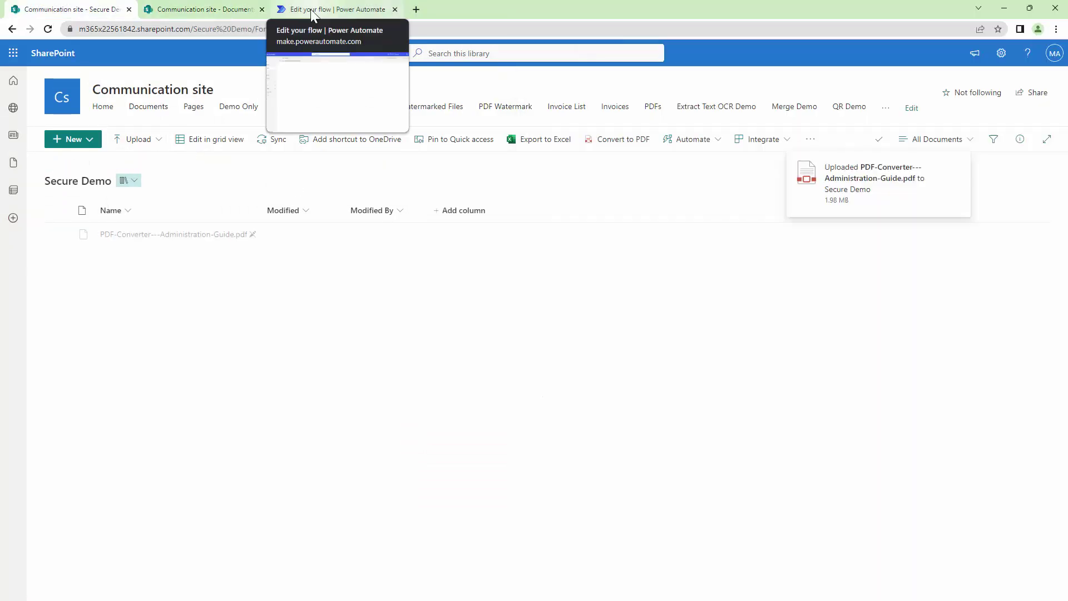
{"action": "left_click", "coordinate": [310, 9]}
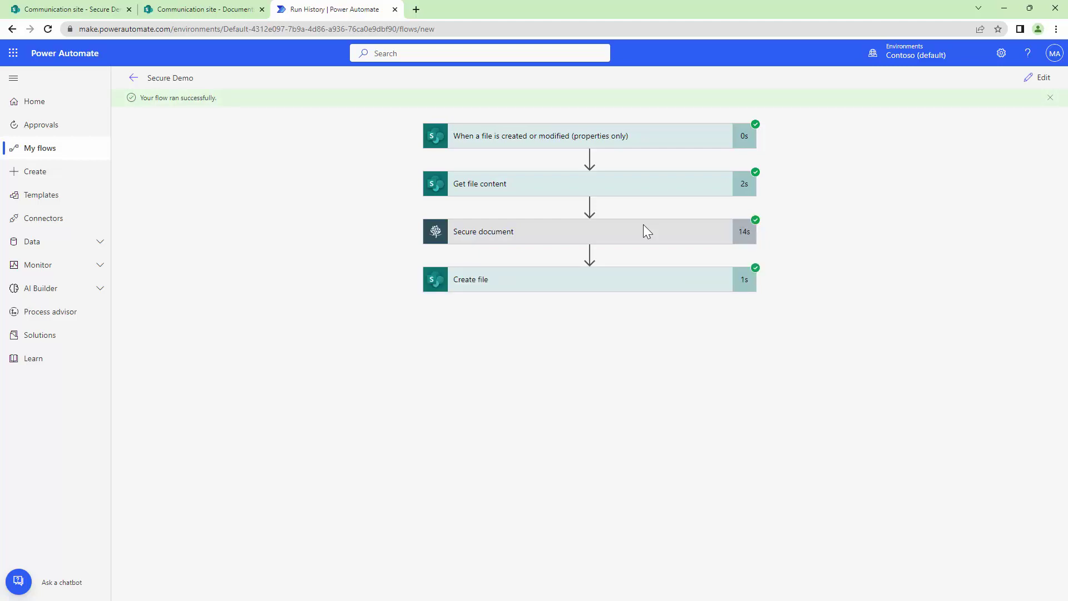
Step: Download the protected PDF guide from Shared Documents and open it full screen in Acrobat
{"action": "left_click", "coordinate": [145, 15]}
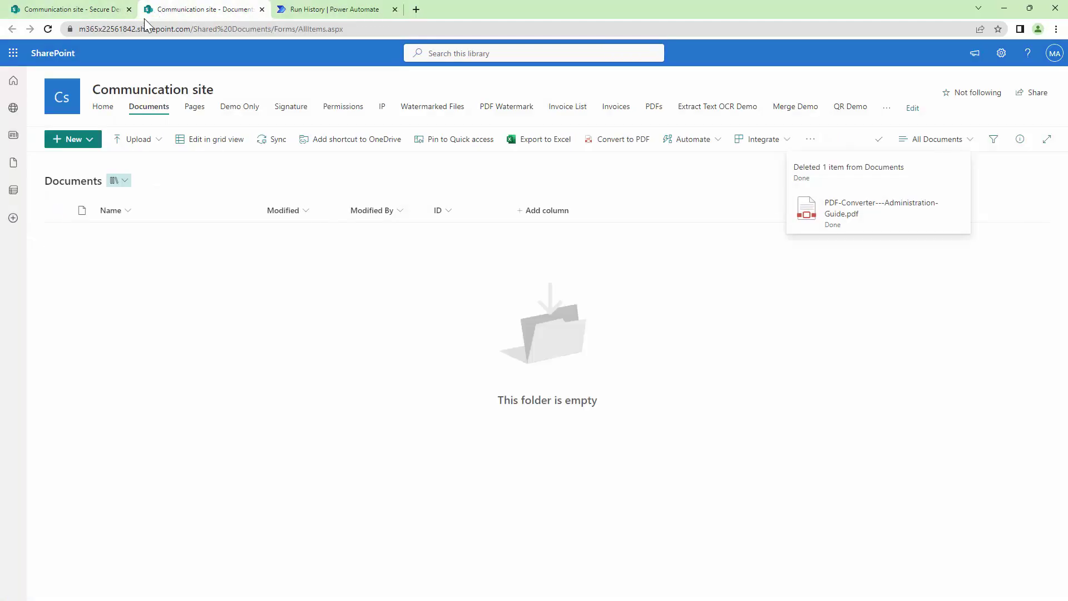
{"action": "left_click", "coordinate": [48, 29]}
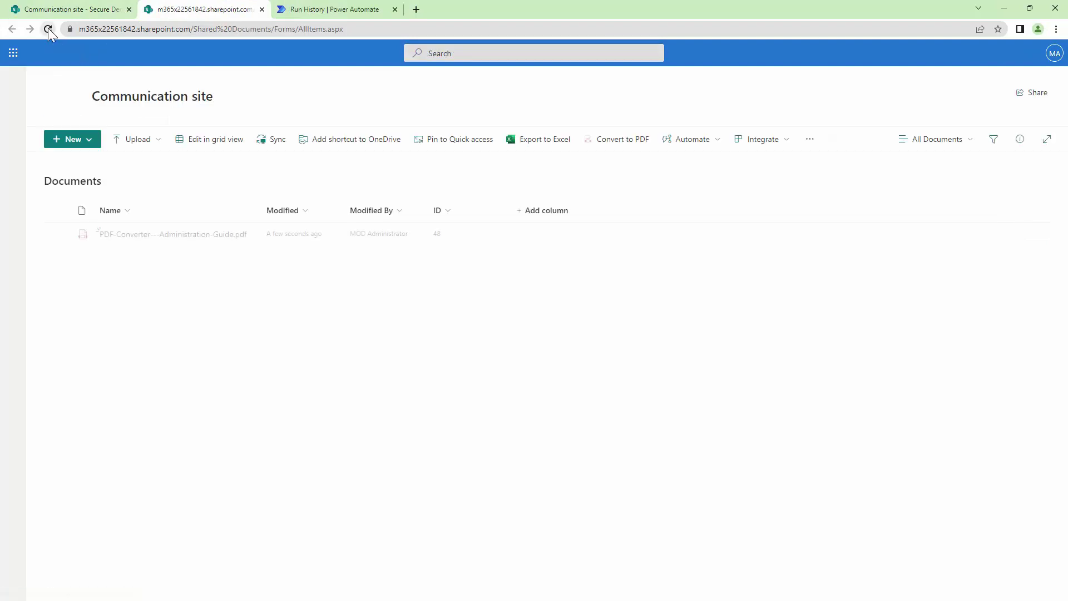
{"action": "left_click", "coordinate": [65, 234]}
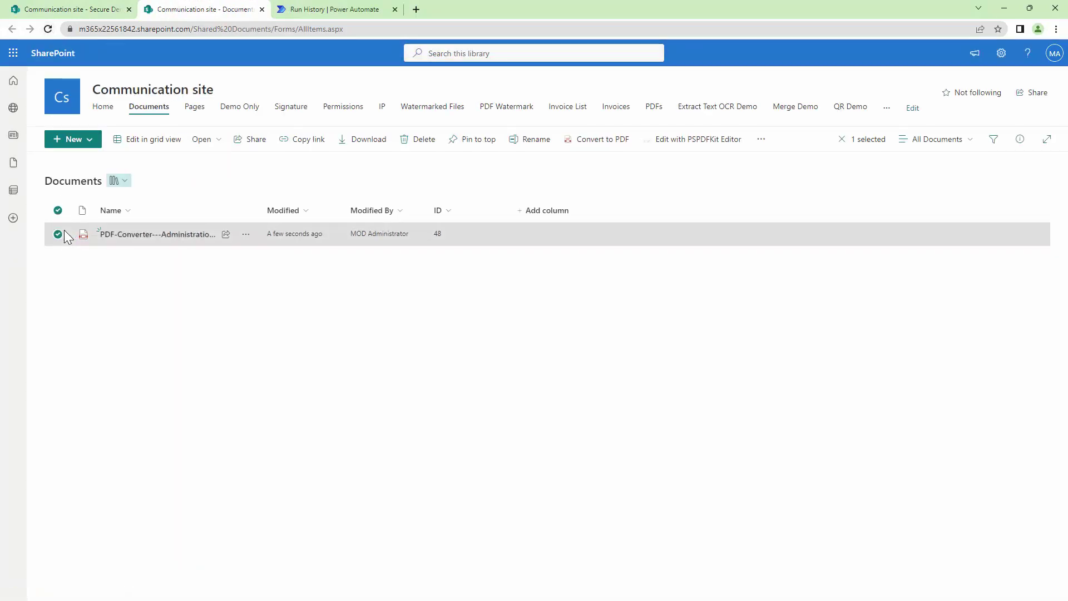
{"action": "left_click", "coordinate": [244, 234]}
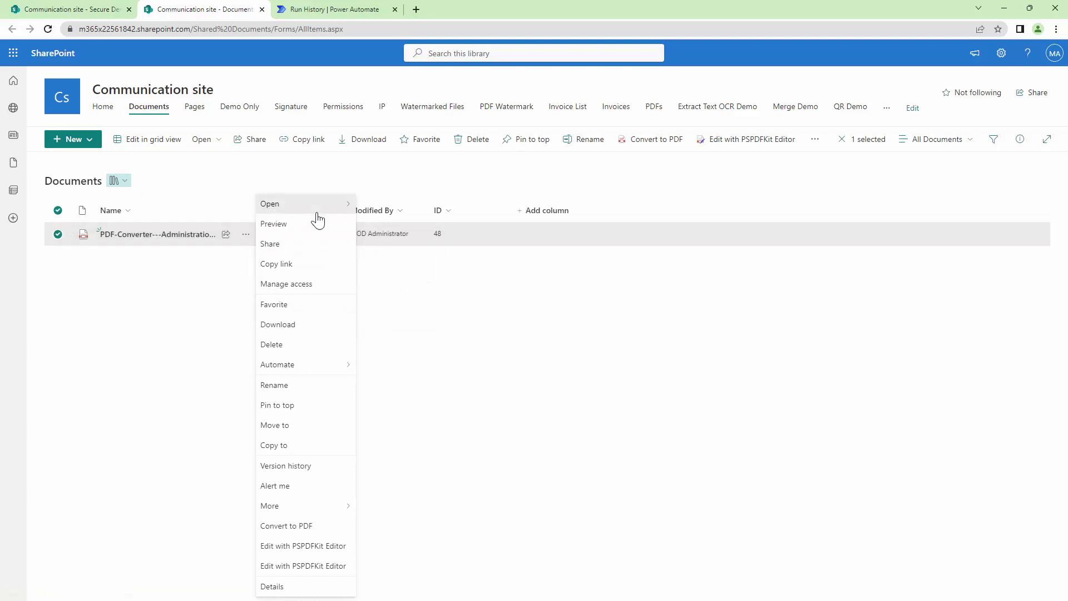
{"action": "mouse_move", "coordinate": [317, 214]}
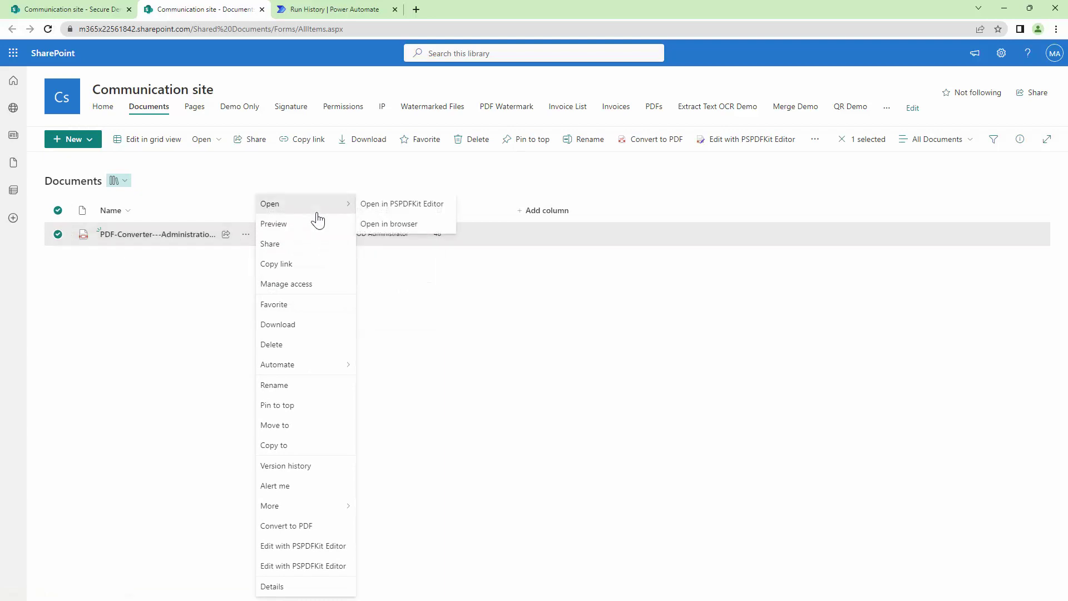
{"action": "left_click", "coordinate": [351, 146]}
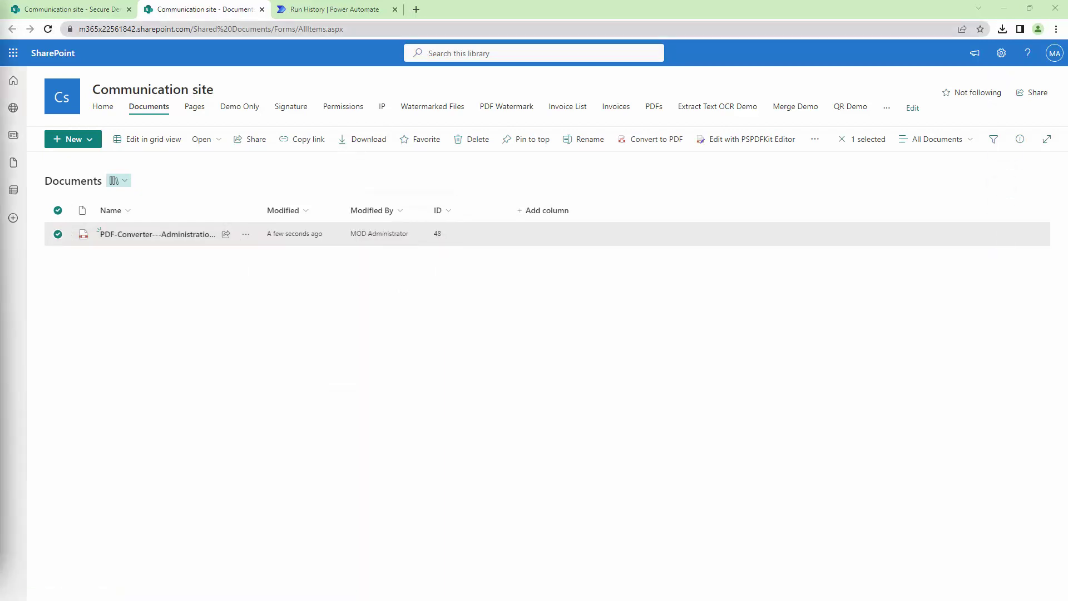
{"action": "left_click_drag", "start_coordinate": [293, 191], "coordinate": [442, 5]}
{"action": "left_click", "coordinate": [495, 9]}
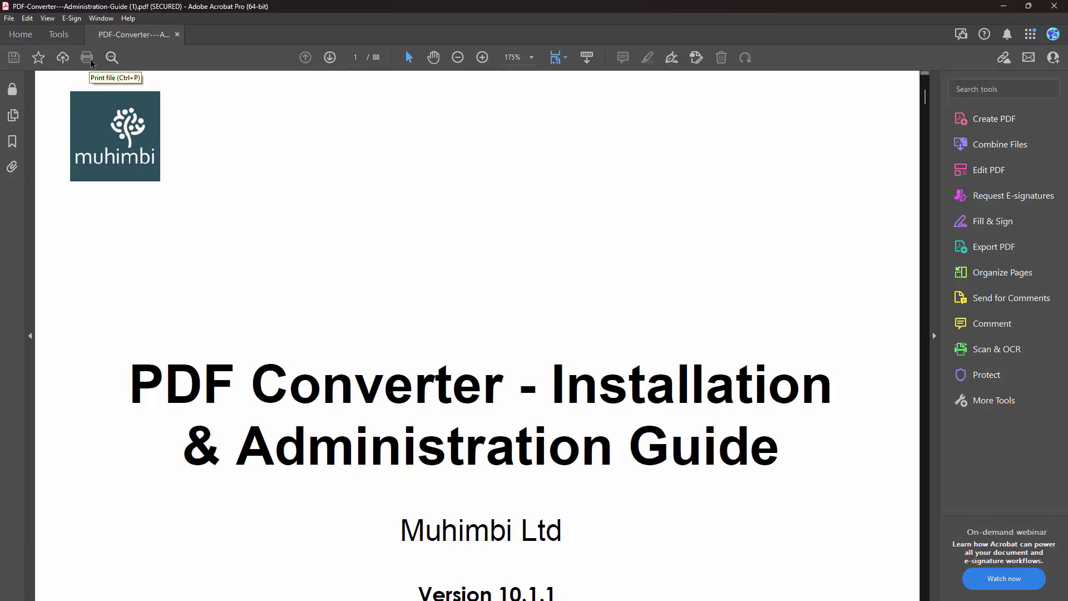
Step: Check the PDF's Password Security properties, with every action Not Allowed, then close Acrobat
{"action": "left_click", "coordinate": [10, 19]}
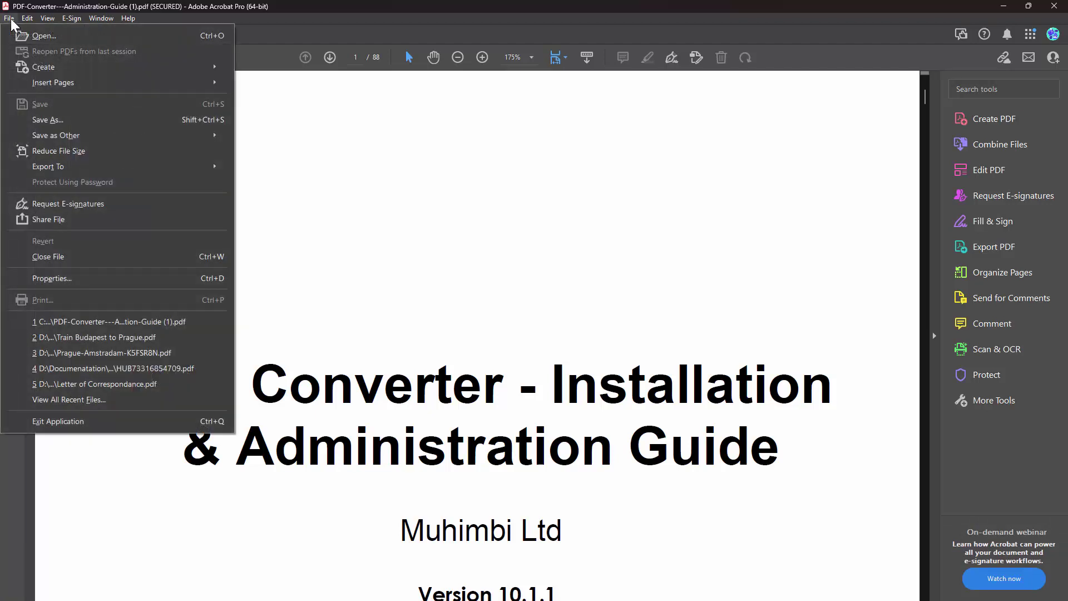
{"action": "left_click", "coordinate": [58, 278]}
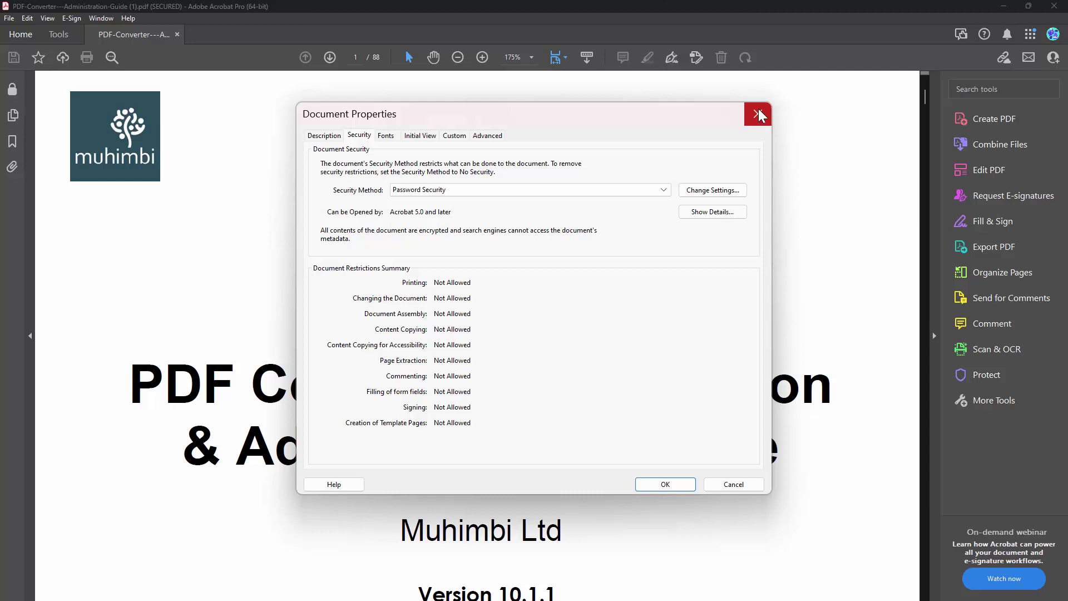
{"action": "left_click", "coordinate": [760, 115]}
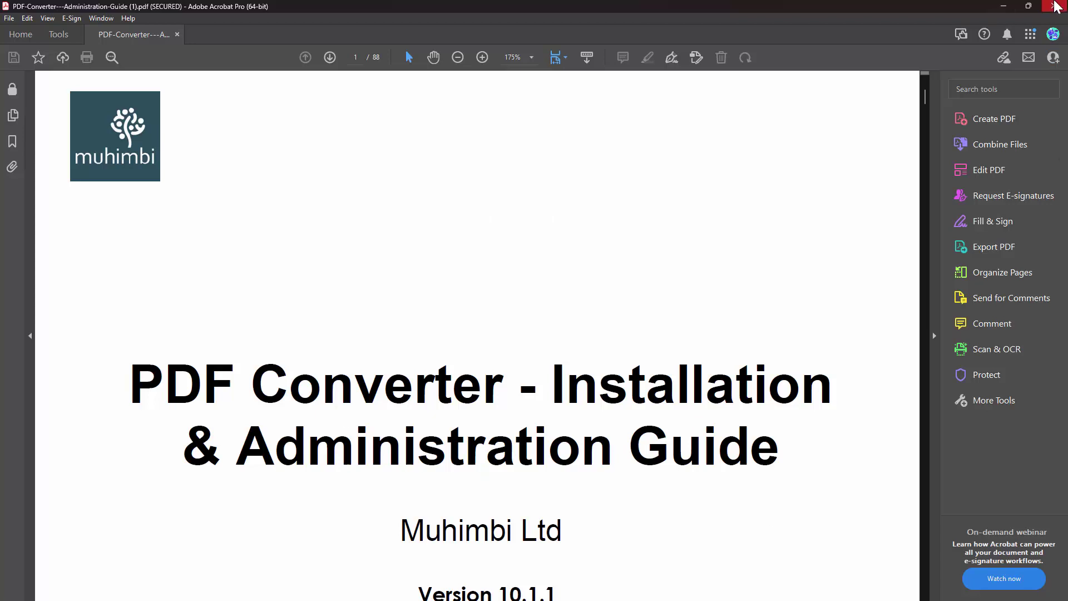
{"action": "left_click", "coordinate": [1056, 7]}
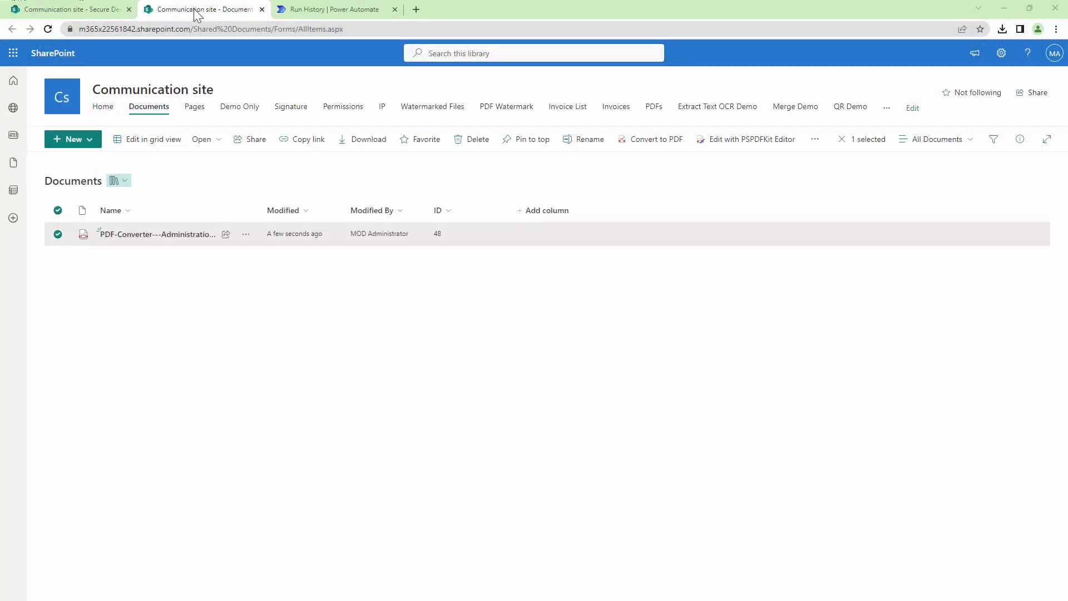
Step: Start a manually triggered test of the Secure Demo flow from its editor
{"action": "left_click", "coordinate": [340, 9]}
{"action": "left_click", "coordinate": [1052, 81]}
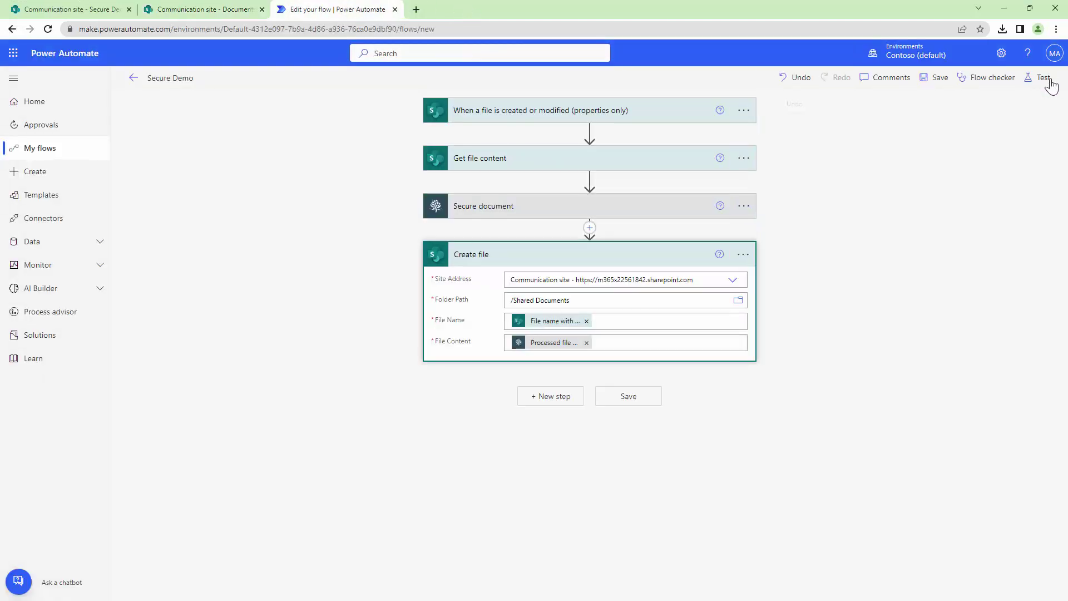
{"action": "left_click", "coordinate": [1044, 77]}
{"action": "left_click", "coordinate": [897, 138]}
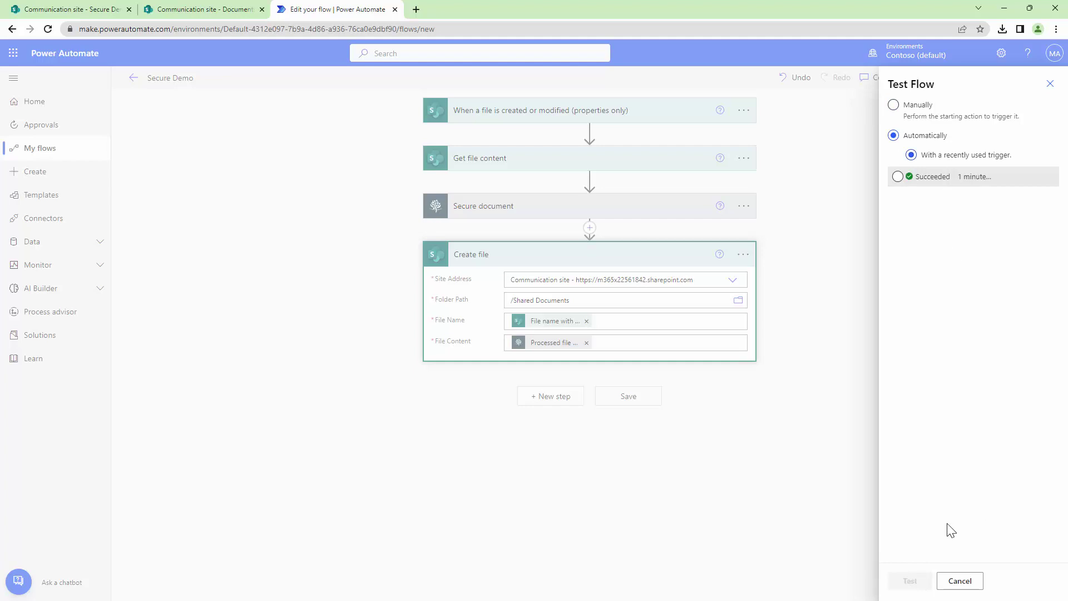
{"action": "left_click", "coordinate": [909, 178]}
{"action": "left_click", "coordinate": [894, 104]}
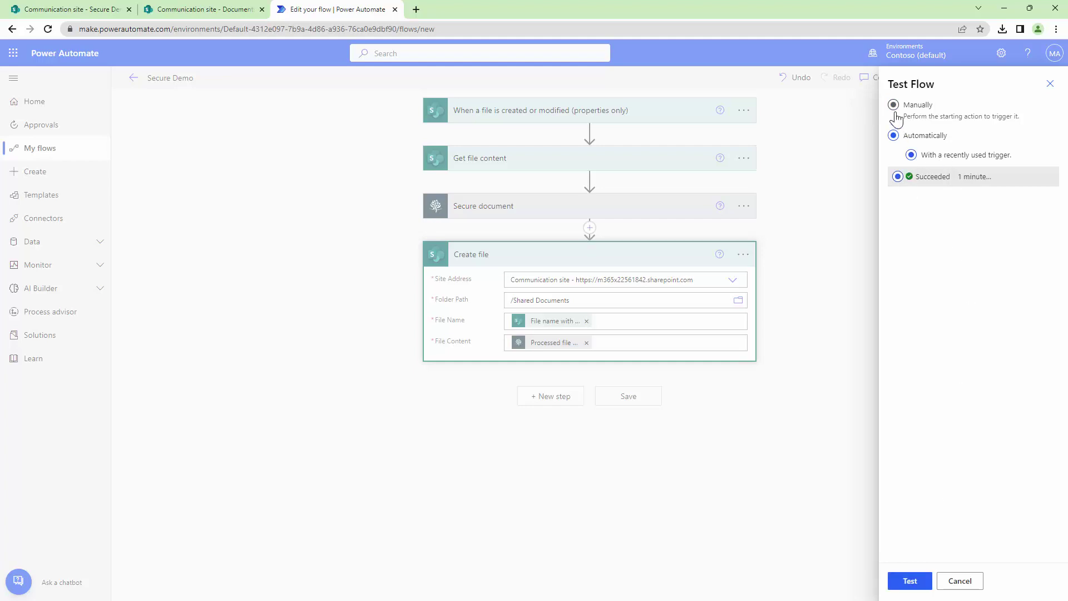
{"action": "left_click", "coordinate": [909, 580]}
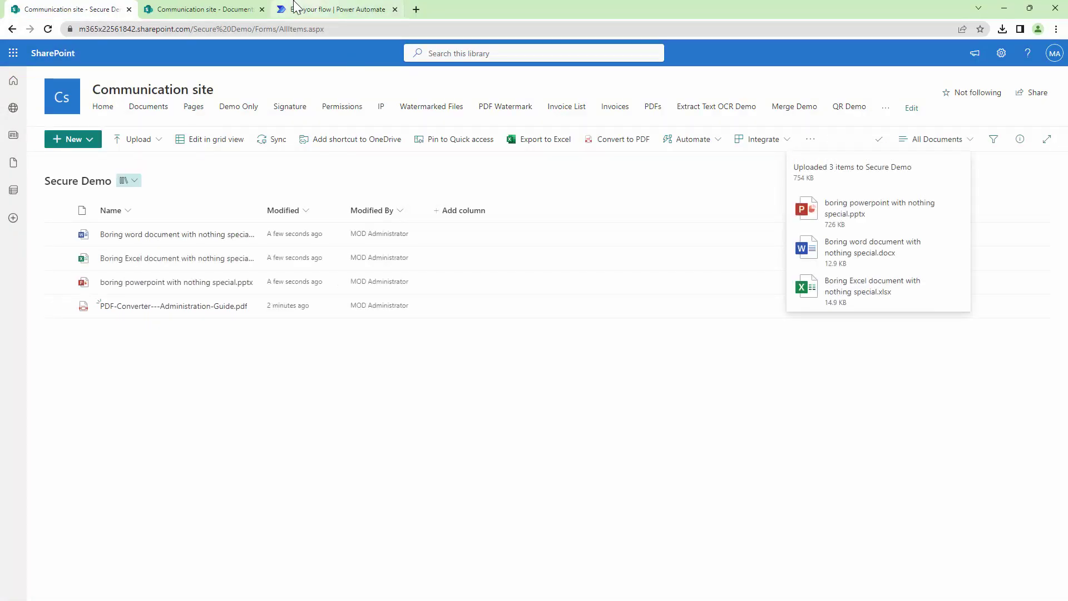
Step: Check the flow run, then refresh Documents to list the new xlsx, pptx and docx copies
{"action": "left_click", "coordinate": [332, 10]}
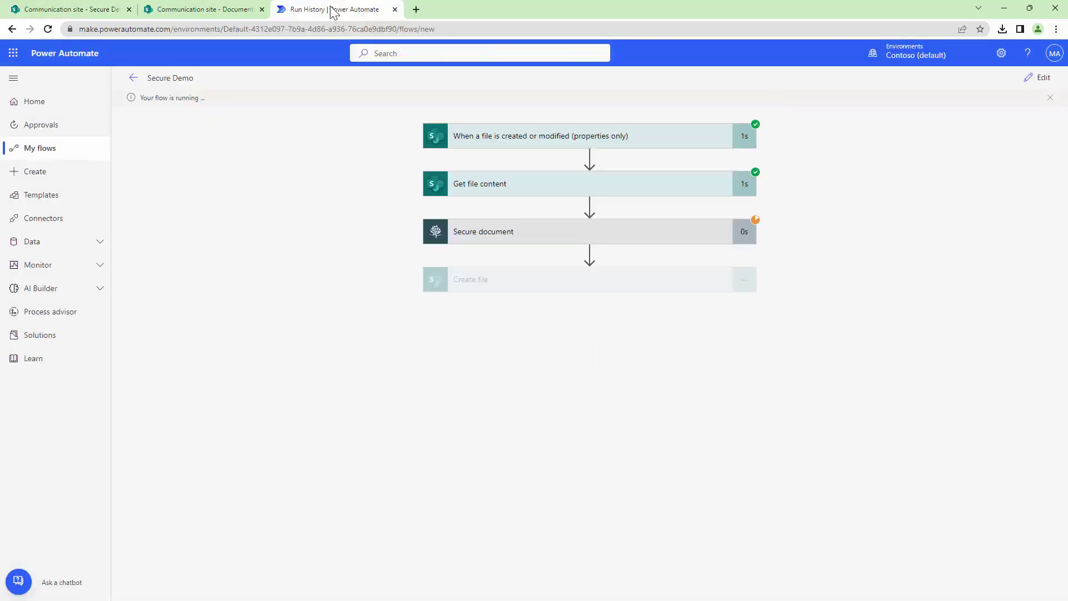
{"action": "left_click", "coordinate": [218, 10]}
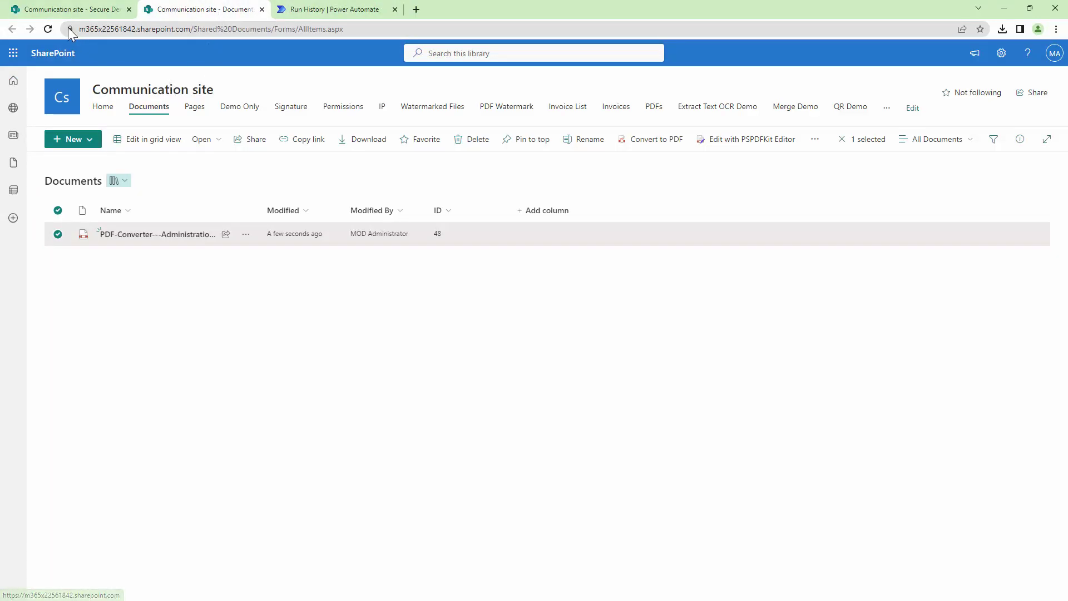
{"action": "left_click", "coordinate": [47, 28]}
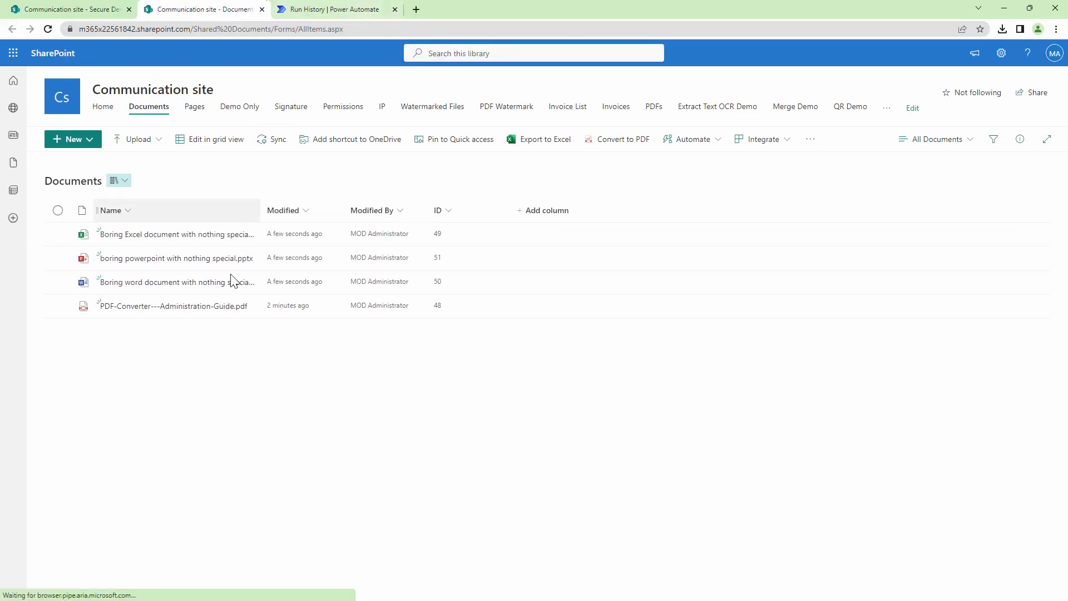
Step: Download the Excel copy, confirm its protected sheet refuses cell edits, and close it
{"action": "left_click", "coordinate": [59, 234]}
{"action": "left_click", "coordinate": [58, 258]}
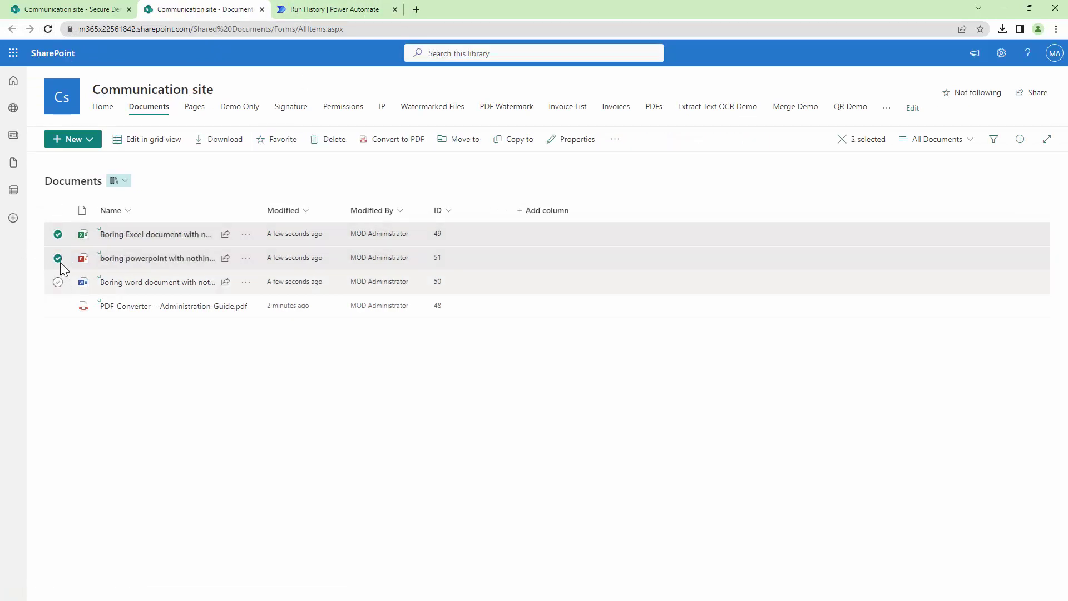
{"action": "left_click", "coordinate": [58, 227]}
{"action": "left_click", "coordinate": [58, 257]}
{"action": "left_click", "coordinate": [58, 234]}
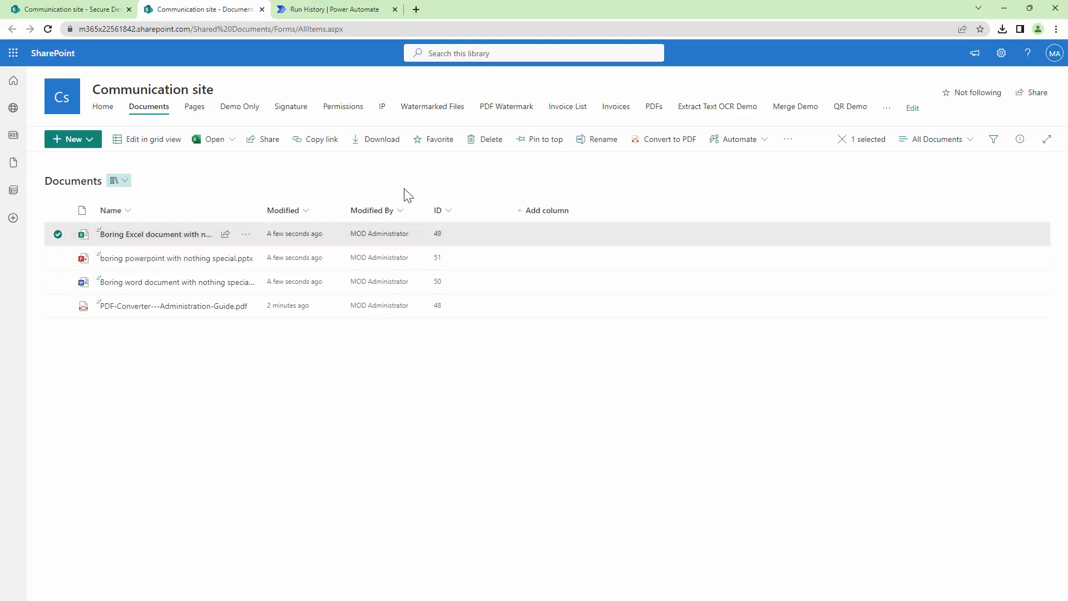
{"action": "left_click", "coordinate": [391, 140]}
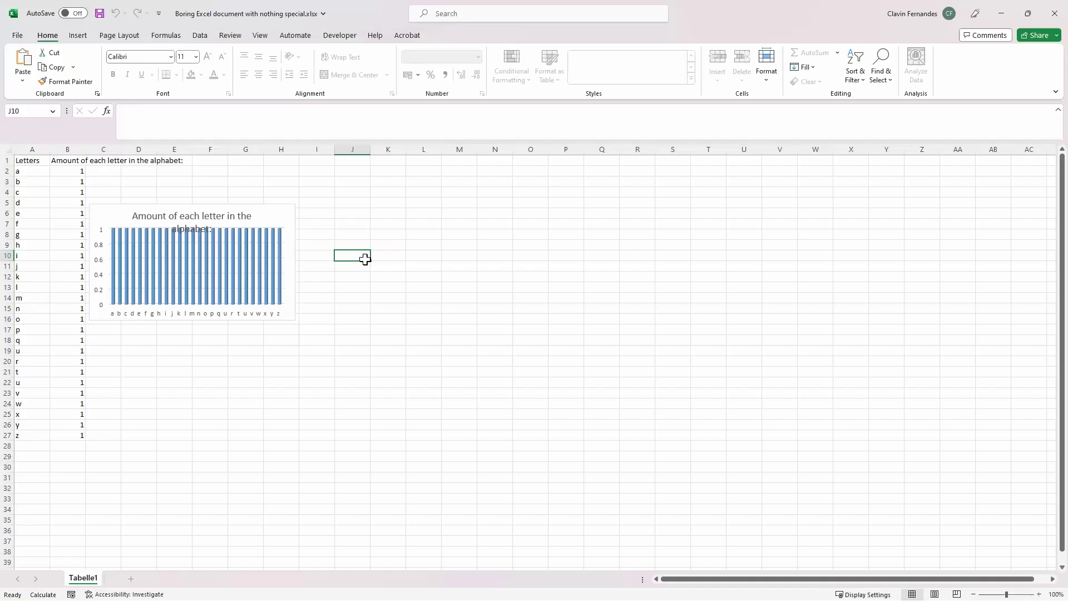
{"action": "double_click", "coordinate": [365, 259]}
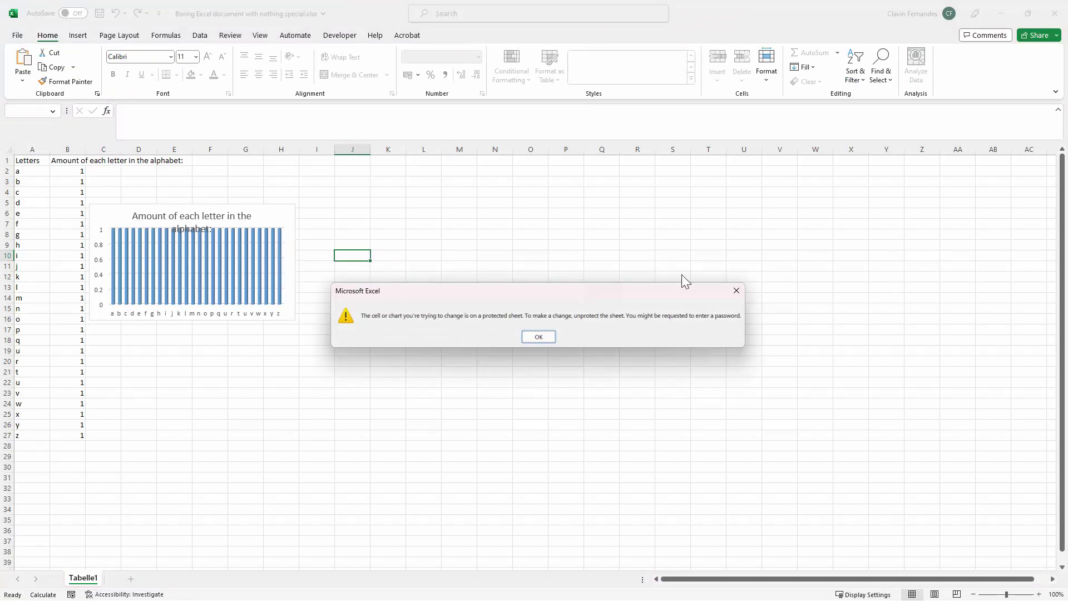
{"action": "left_click", "coordinate": [736, 291]}
{"action": "left_click", "coordinate": [1055, 13]}
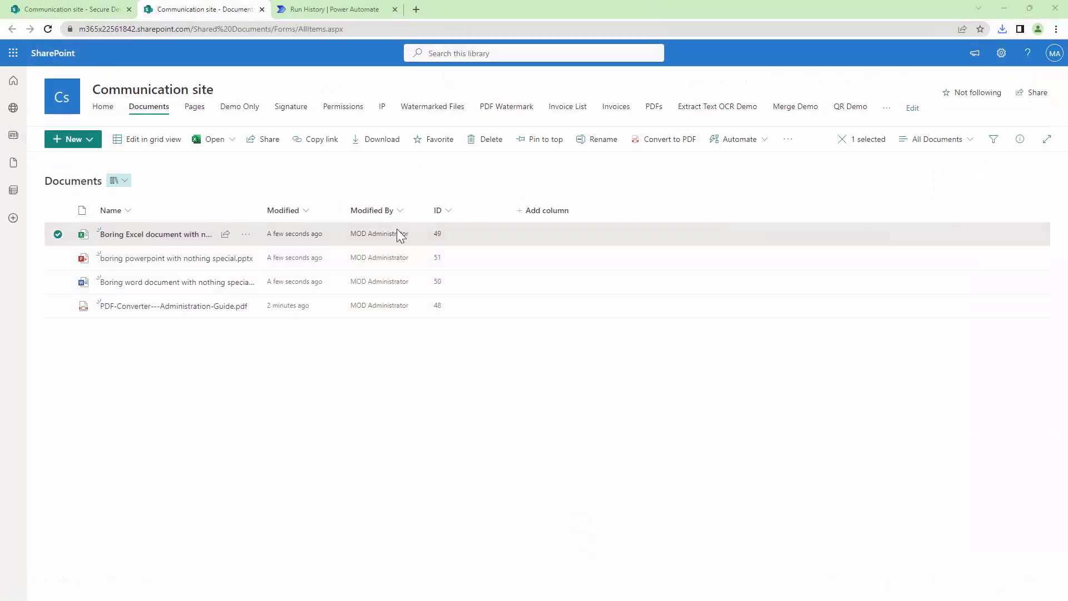
Step: Download the PowerPoint copy, cancel its password prompt, and close it
{"action": "left_click", "coordinate": [184, 266]}
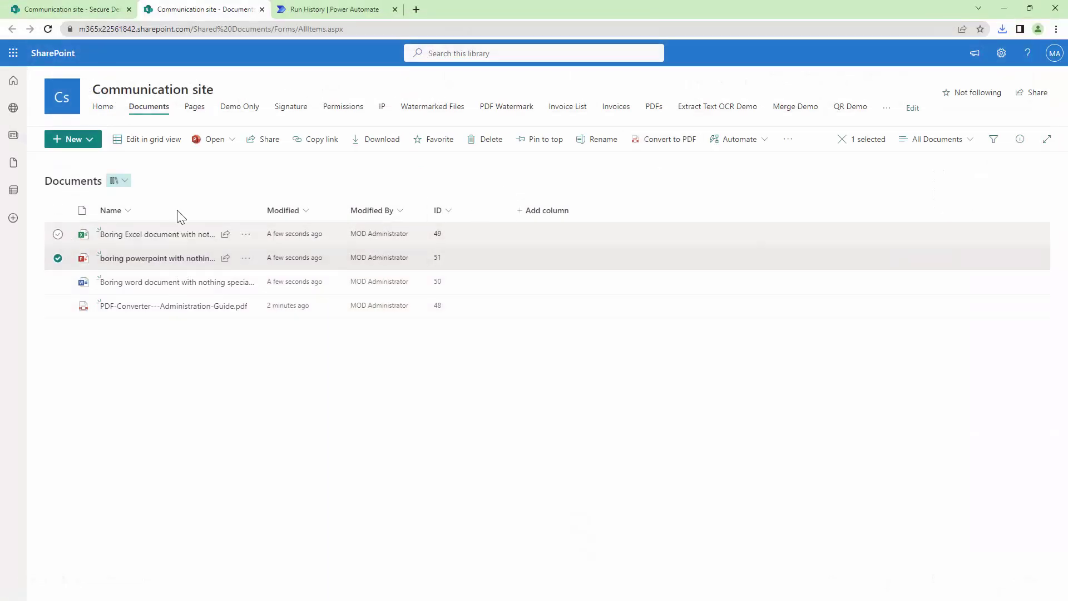
{"action": "left_click", "coordinate": [363, 148]}
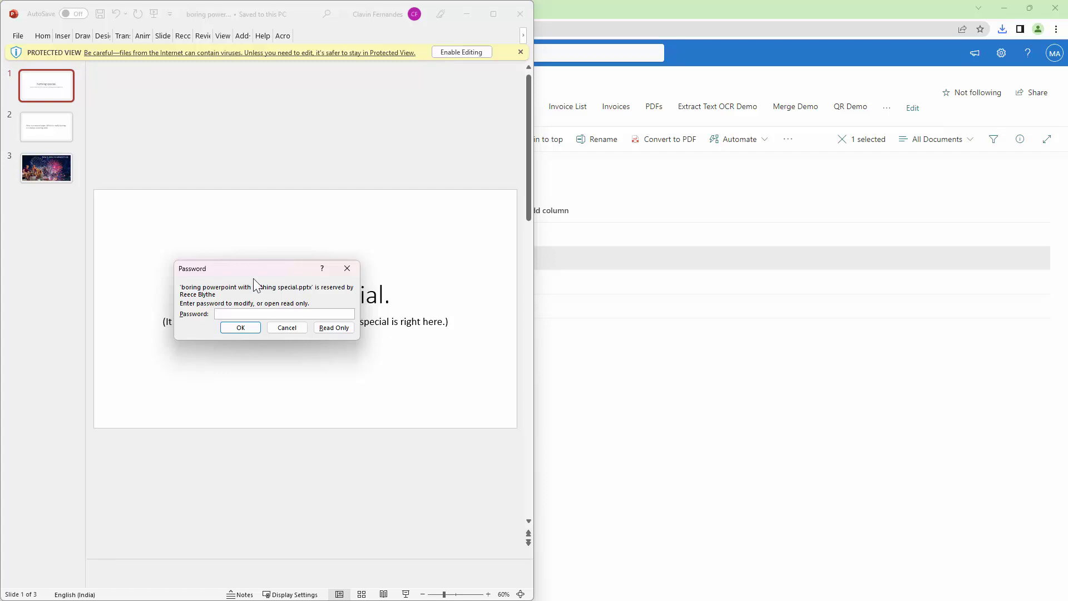
{"action": "left_click", "coordinate": [287, 328]}
{"action": "left_click", "coordinate": [521, 14]}
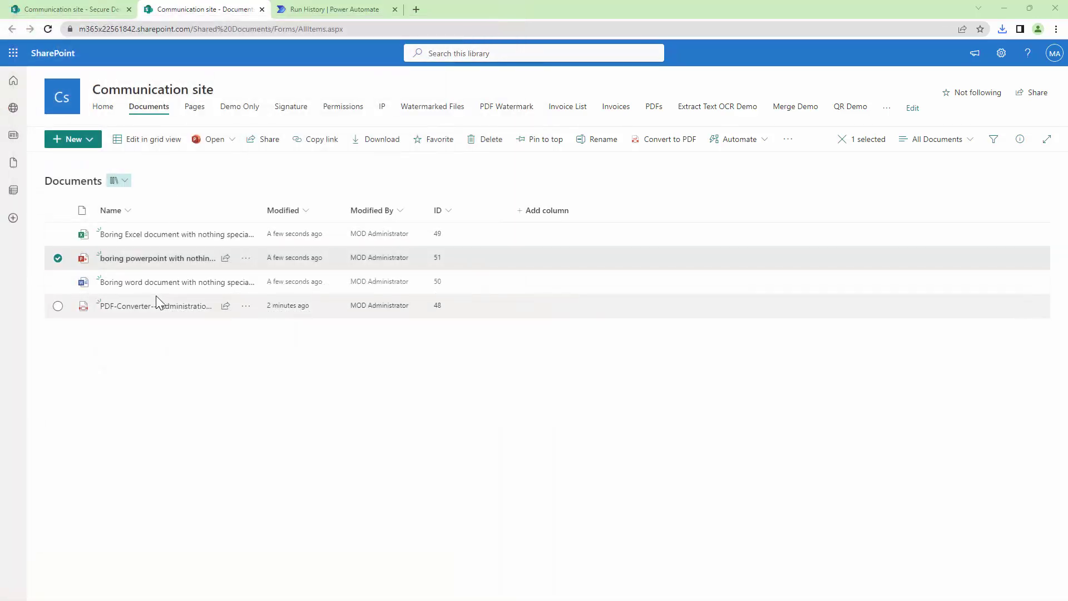
Step: Download the Word copy and confirm Restrict Editing allows viewing only, then close Word
{"action": "left_click", "coordinate": [58, 281]}
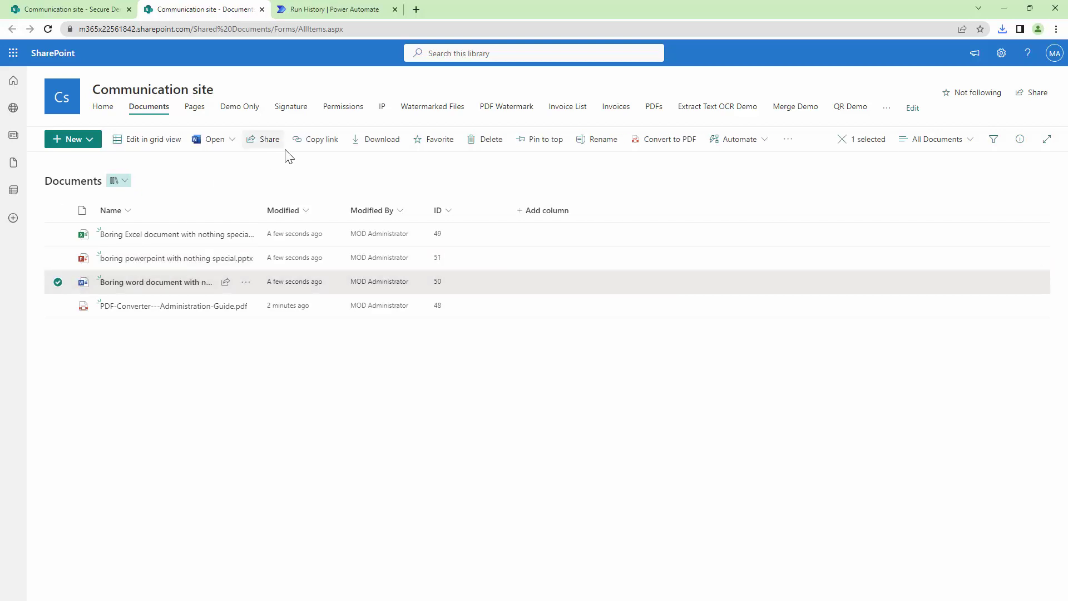
{"action": "left_click", "coordinate": [386, 146]}
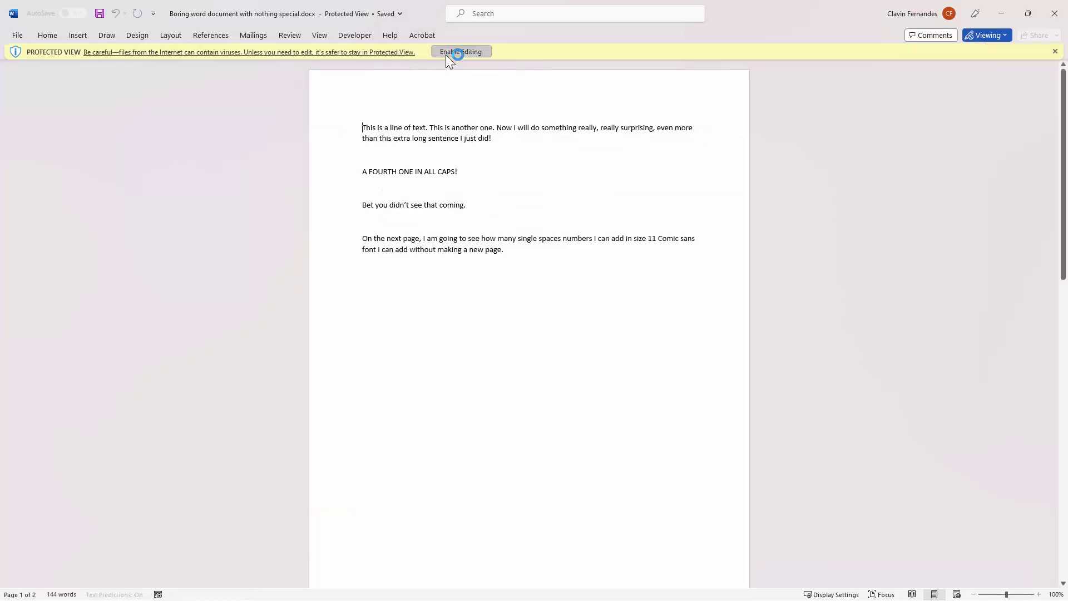
{"action": "left_click", "coordinate": [446, 54]}
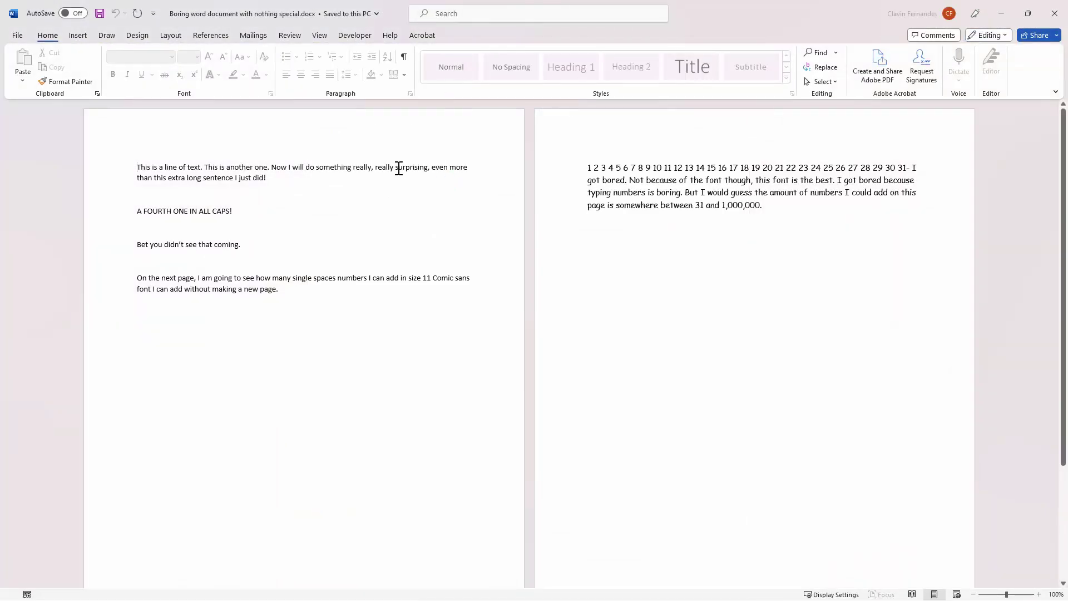
{"action": "left_click", "coordinate": [399, 170]}
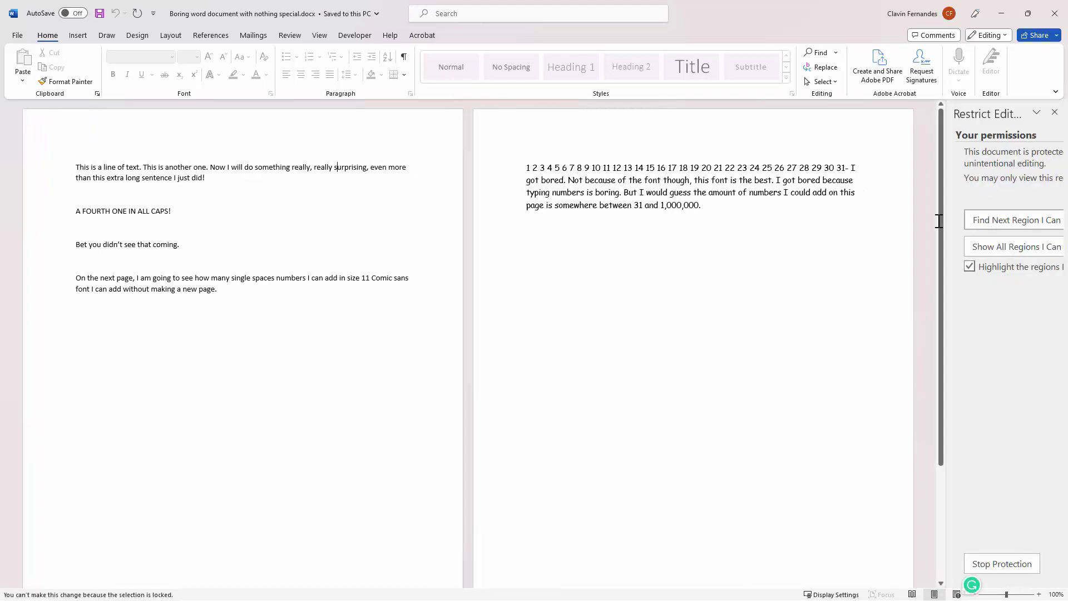
{"action": "left_click_drag", "start_coordinate": [947, 209], "coordinate": [860, 212]}
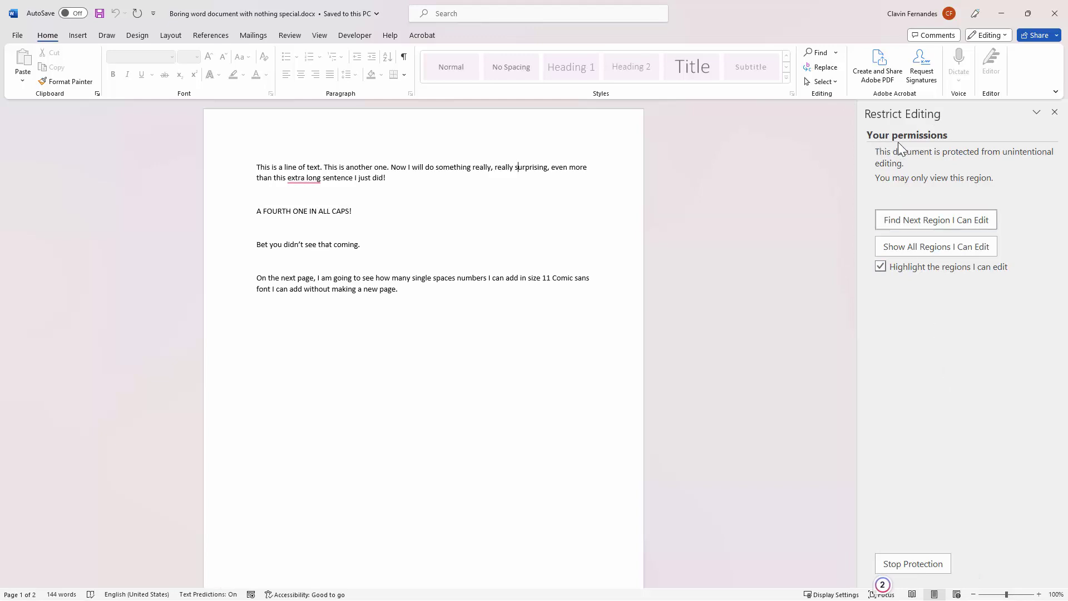
{"action": "left_click", "coordinate": [1055, 24]}
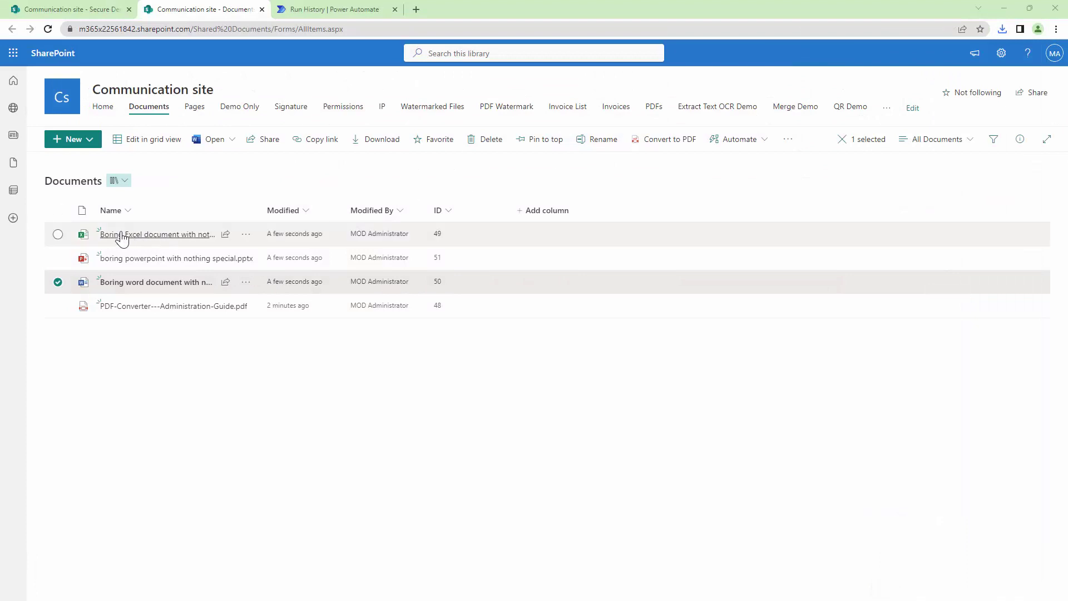
Step: Delete all four files from the Documents library
{"action": "left_click", "coordinate": [60, 211]}
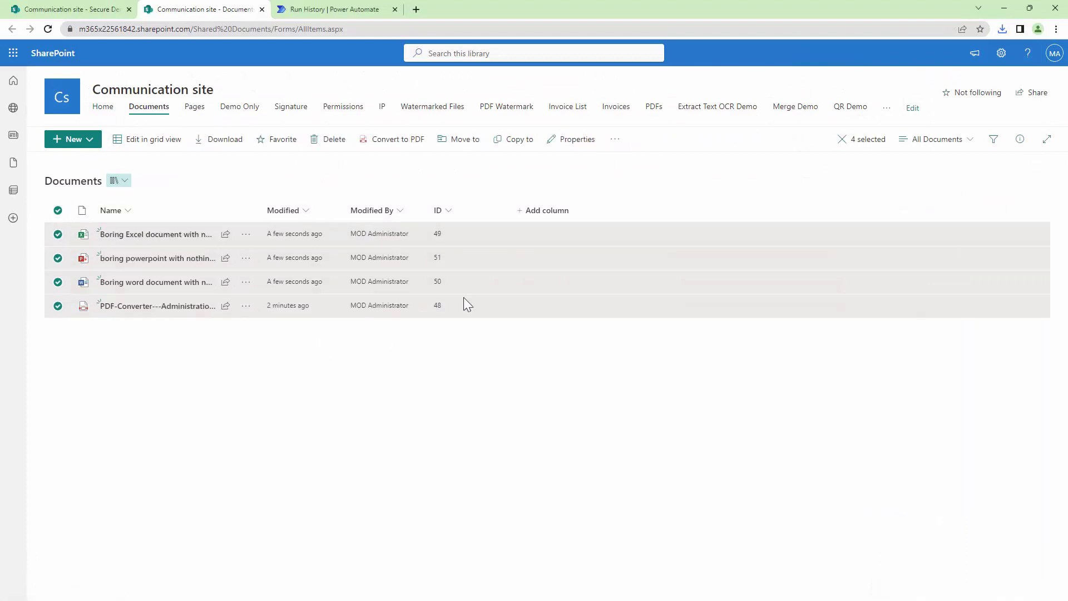
{"action": "left_click", "coordinate": [328, 140]}
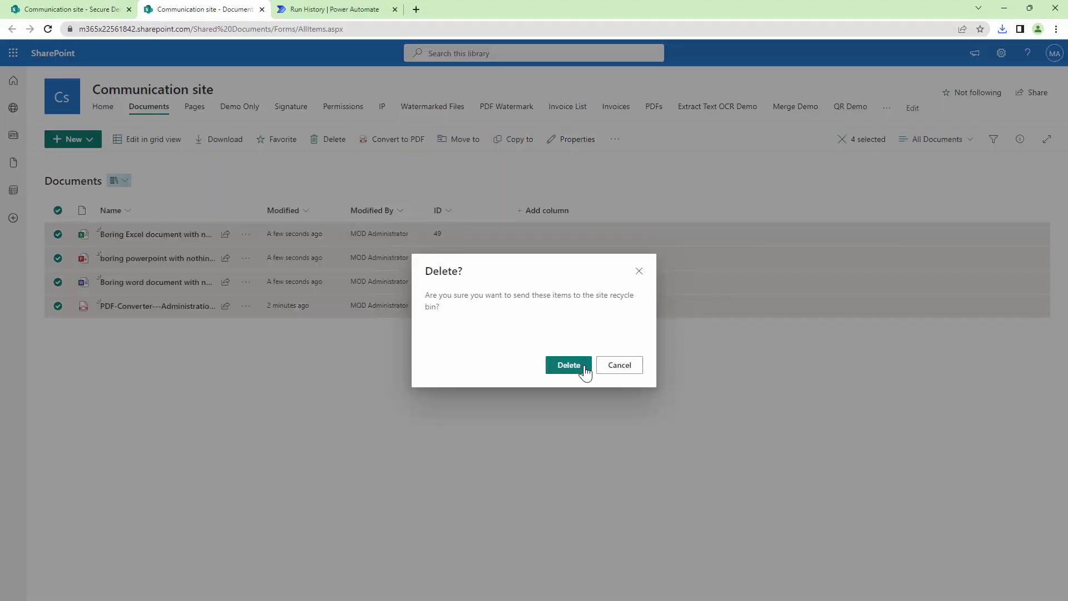
{"action": "left_click", "coordinate": [585, 368]}
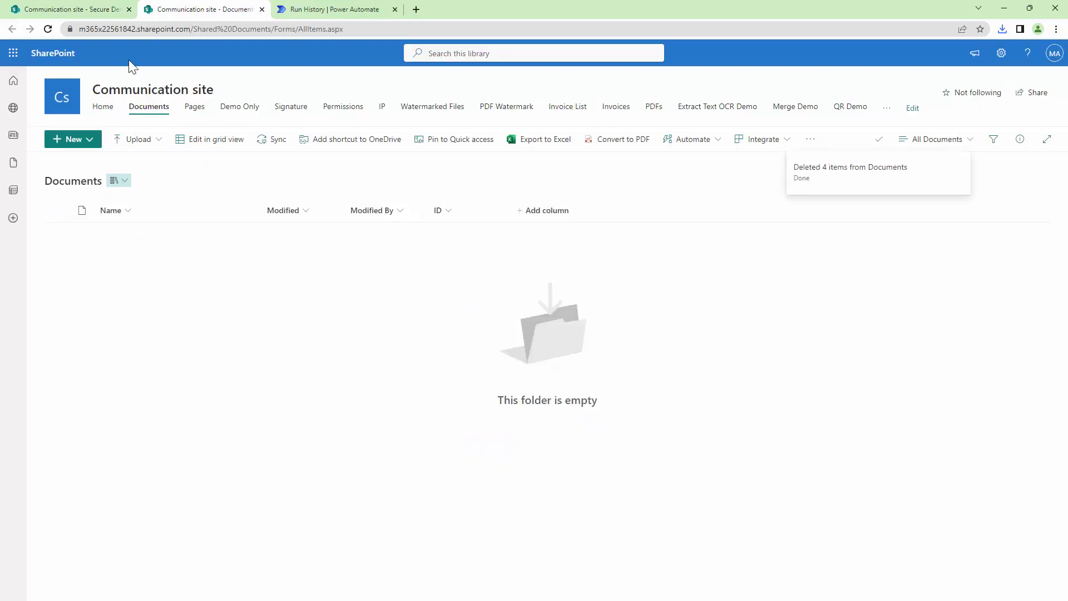
Step: Delete all four files from the Secure Demo library
{"action": "left_click", "coordinate": [90, 15]}
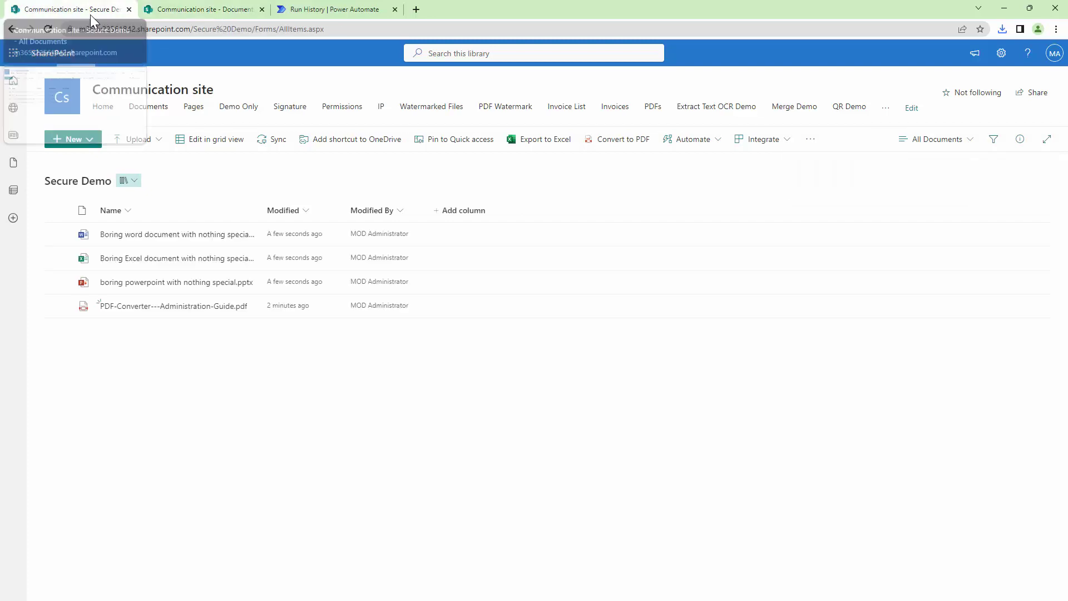
{"action": "left_click", "coordinate": [58, 211]}
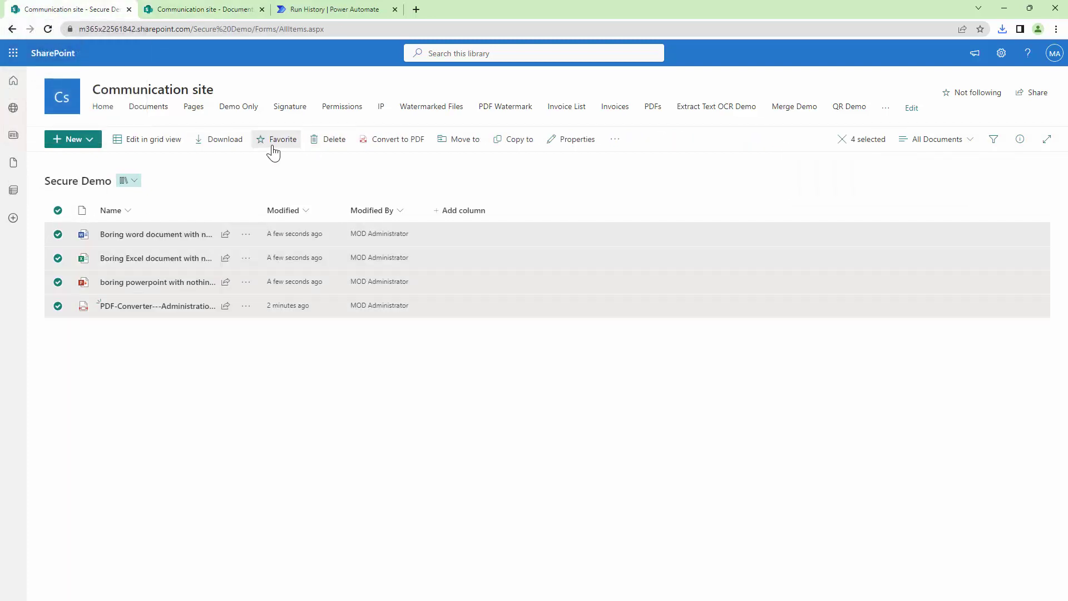
{"action": "left_click", "coordinate": [275, 143]}
{"action": "left_click", "coordinate": [312, 144]}
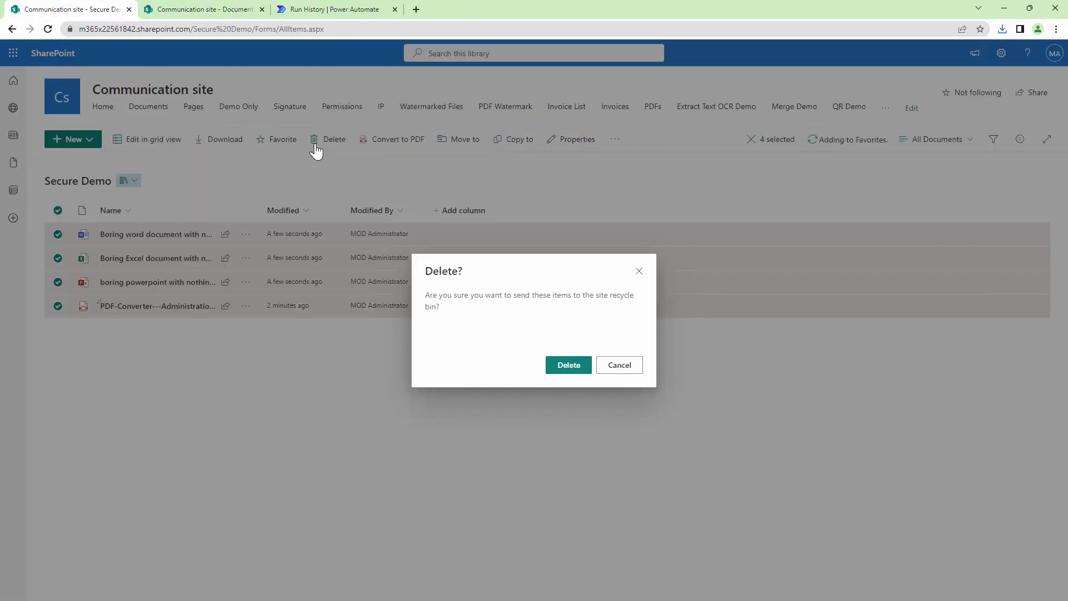
{"action": "left_click", "coordinate": [575, 368]}
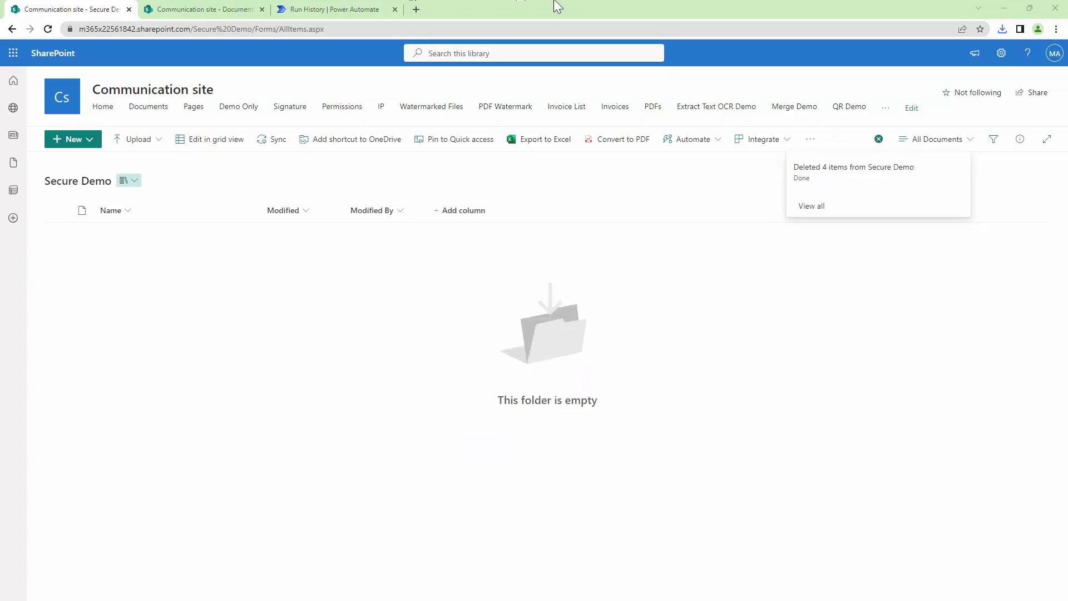
{"action": "left_click", "coordinate": [358, 11]}
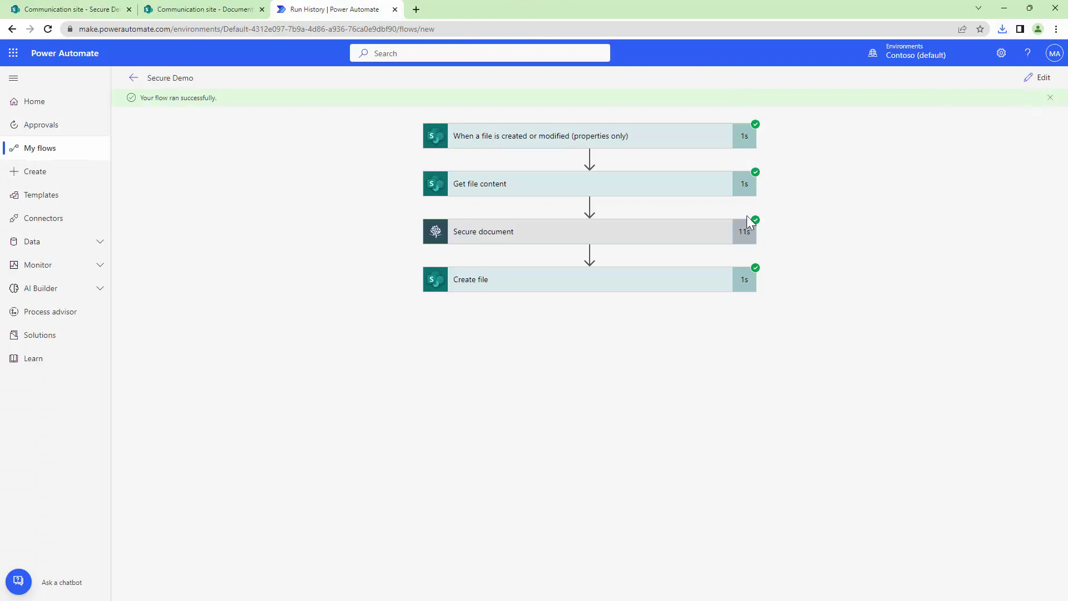
Step: Add an open password to the Secure document step and save the flow
{"action": "left_click", "coordinate": [1041, 80]}
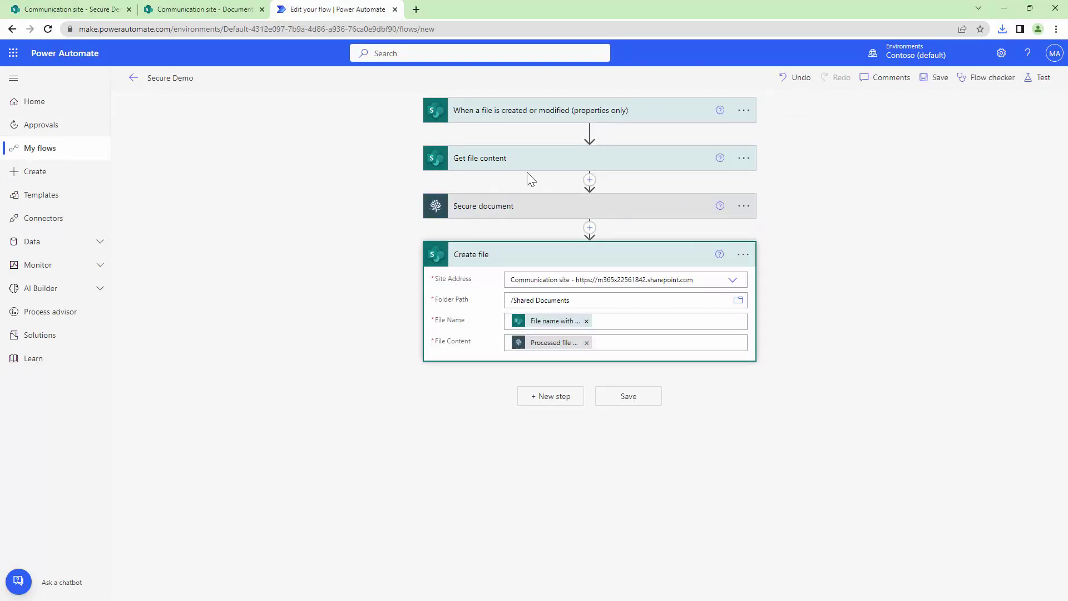
{"action": "left_click", "coordinate": [520, 209]}
{"action": "left_click", "coordinate": [536, 275]}
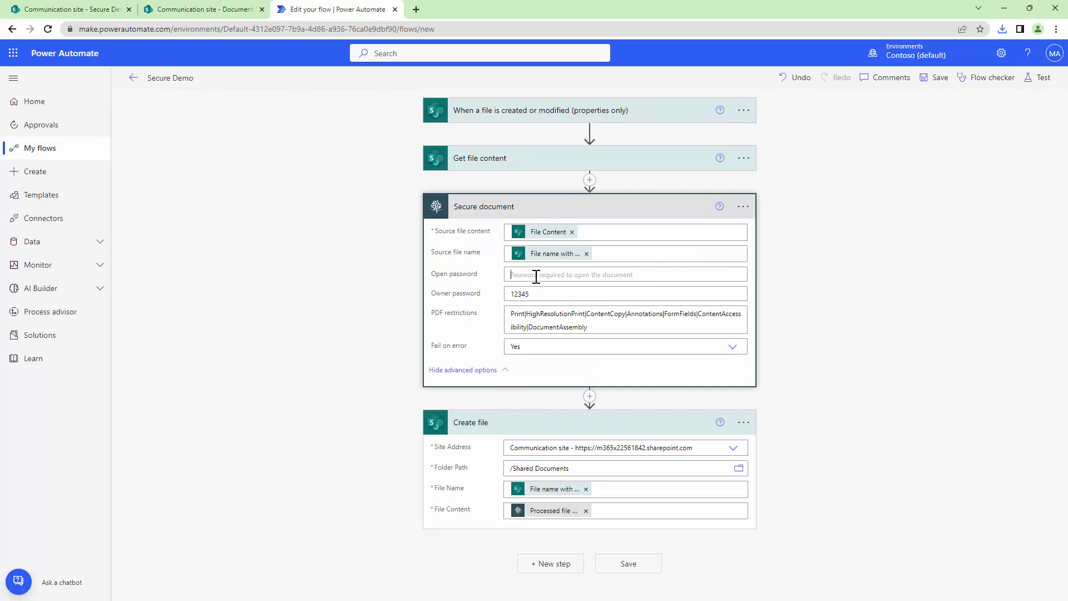
{"action": "type", "text": "123"}
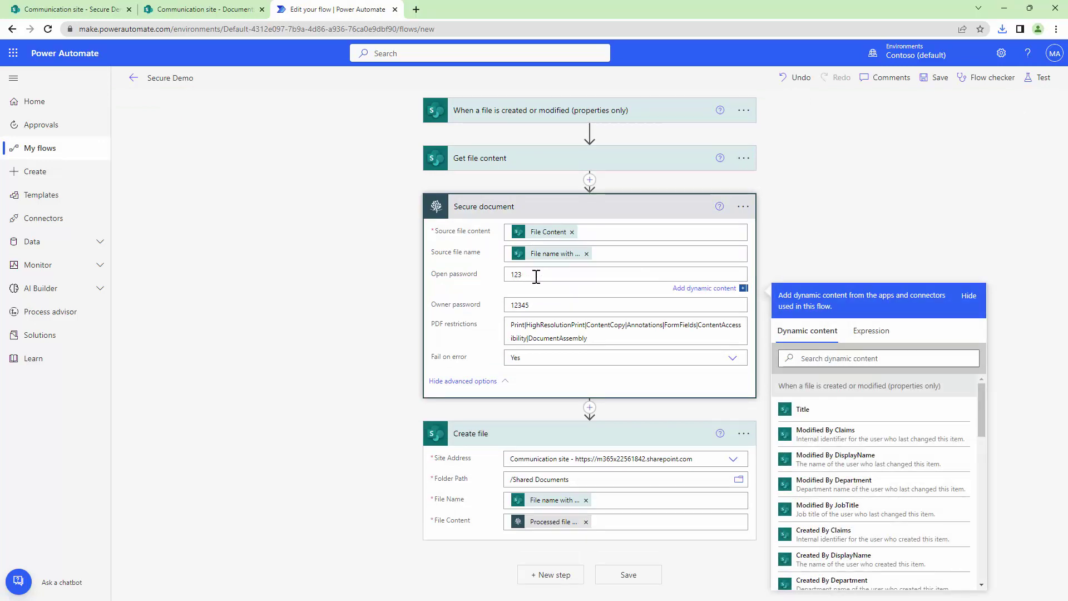
{"action": "left_click", "coordinate": [936, 78]}
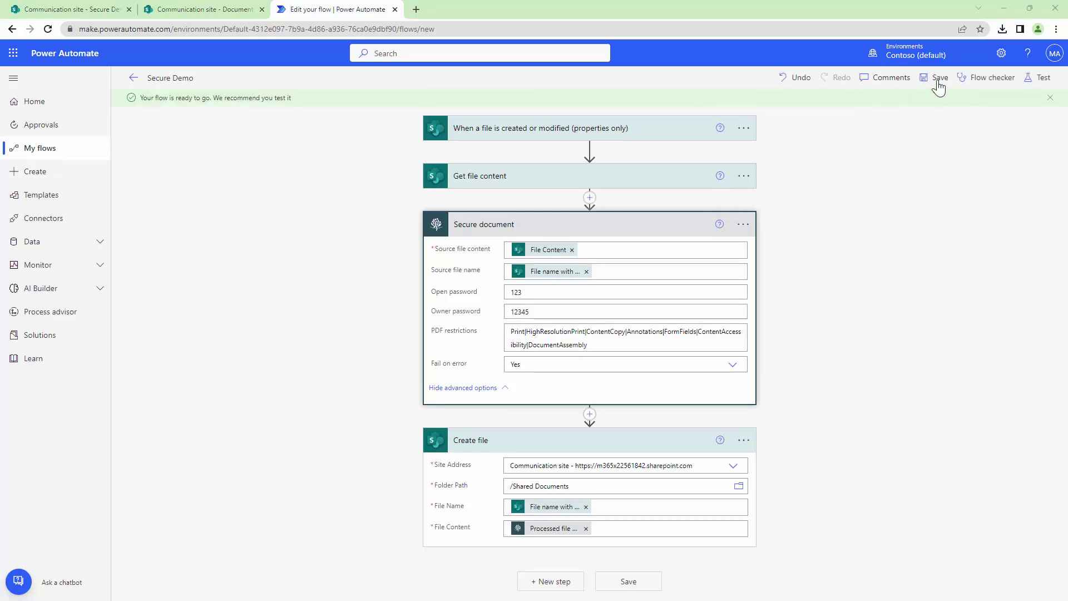
{"action": "left_click", "coordinate": [938, 81]}
Step: Start a manually triggered test of the updated Secure Demo flow
{"action": "left_click", "coordinate": [1044, 77]}
{"action": "left_click", "coordinate": [915, 106]}
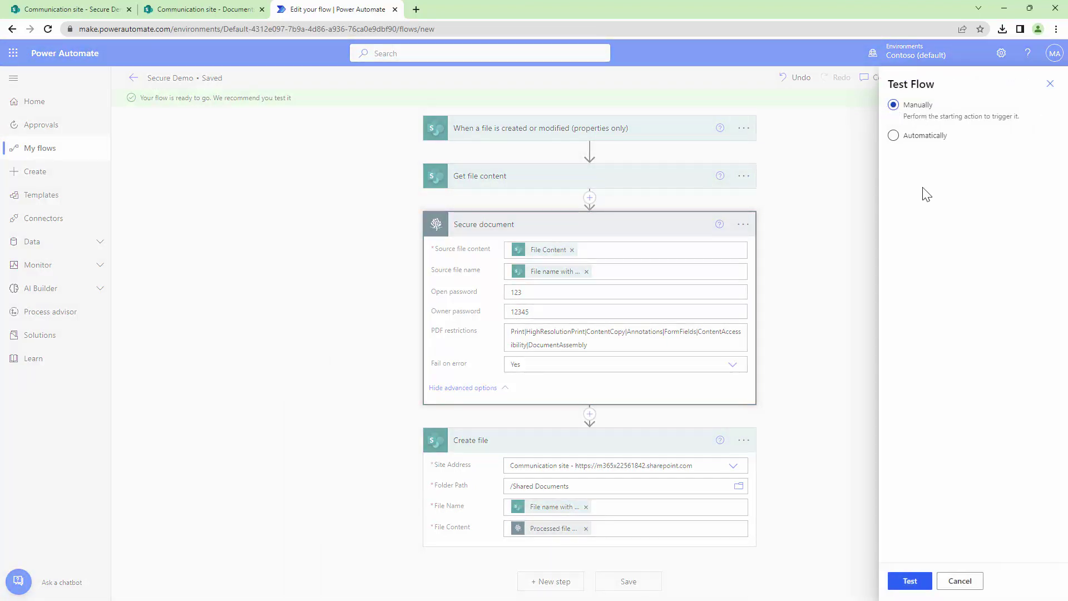
{"action": "left_click", "coordinate": [932, 581]}
{"action": "left_click", "coordinate": [66, 10]}
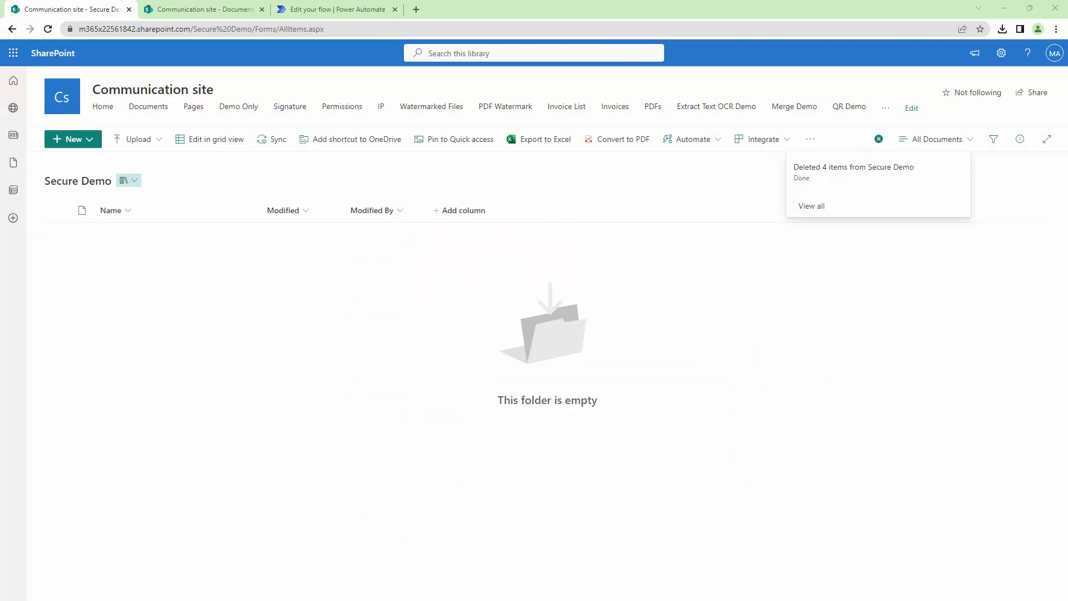
Step: Upload the four sample files to Secure Demo, confirm the successful run, and view Documents
{"action": "left_click_drag", "start_coordinate": [0, 233], "coordinate": [110, 271]}
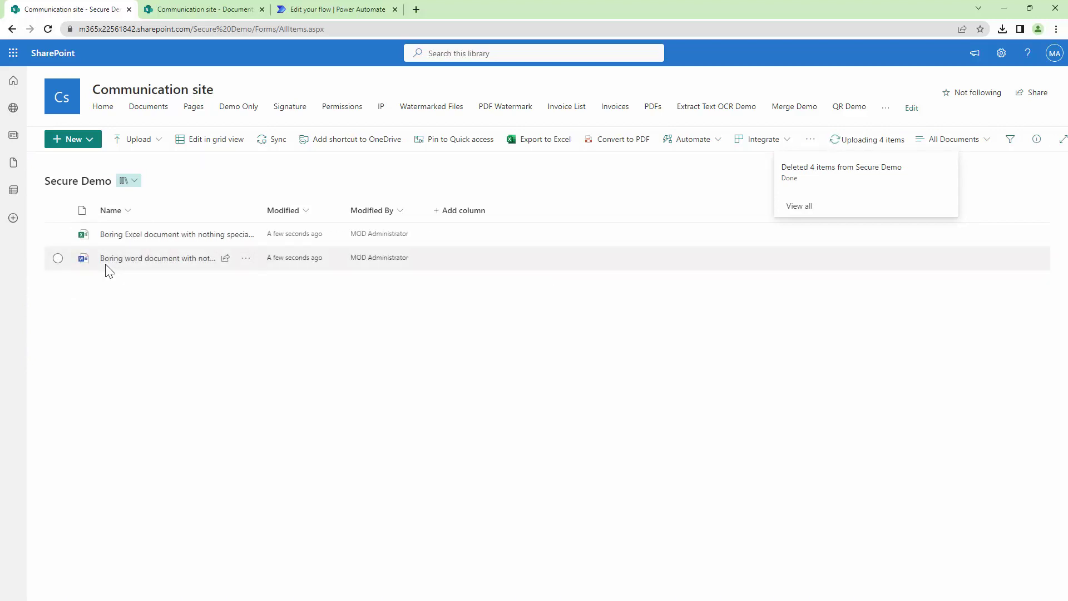
{"action": "left_click", "coordinate": [301, 12]}
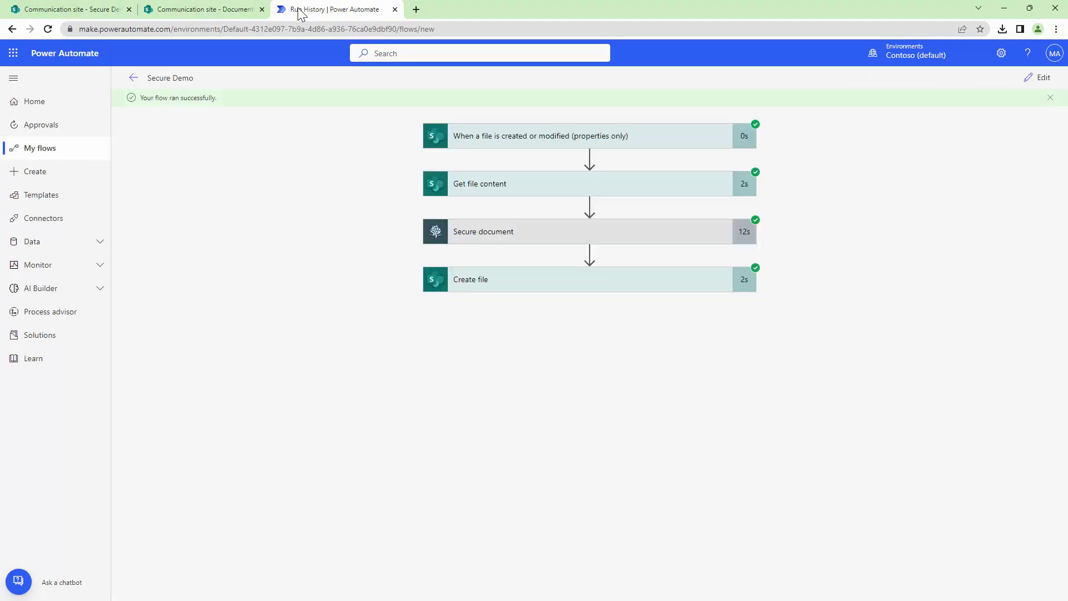
{"action": "left_click", "coordinate": [222, 10]}
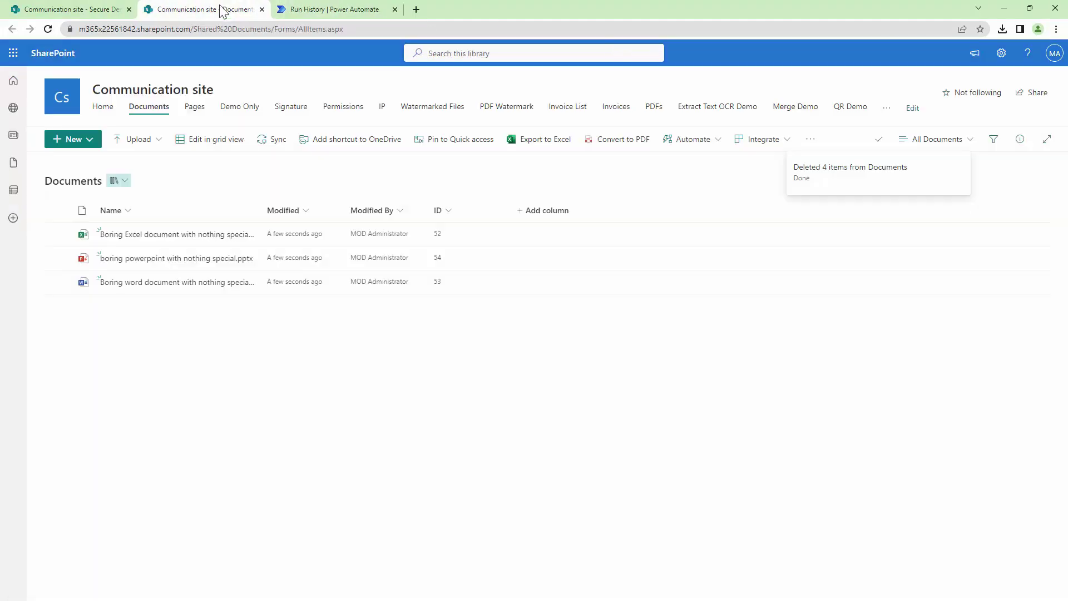
Step: Refresh Documents and open the protected PDF copy to see its password prompt
{"action": "left_click", "coordinate": [47, 29]}
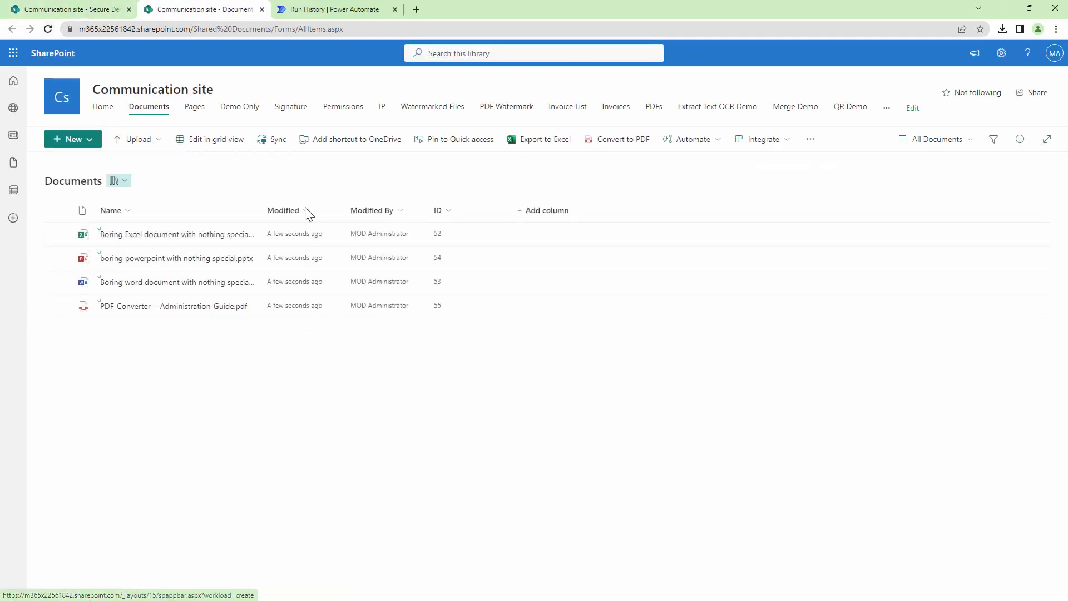
{"action": "left_click", "coordinate": [143, 307]}
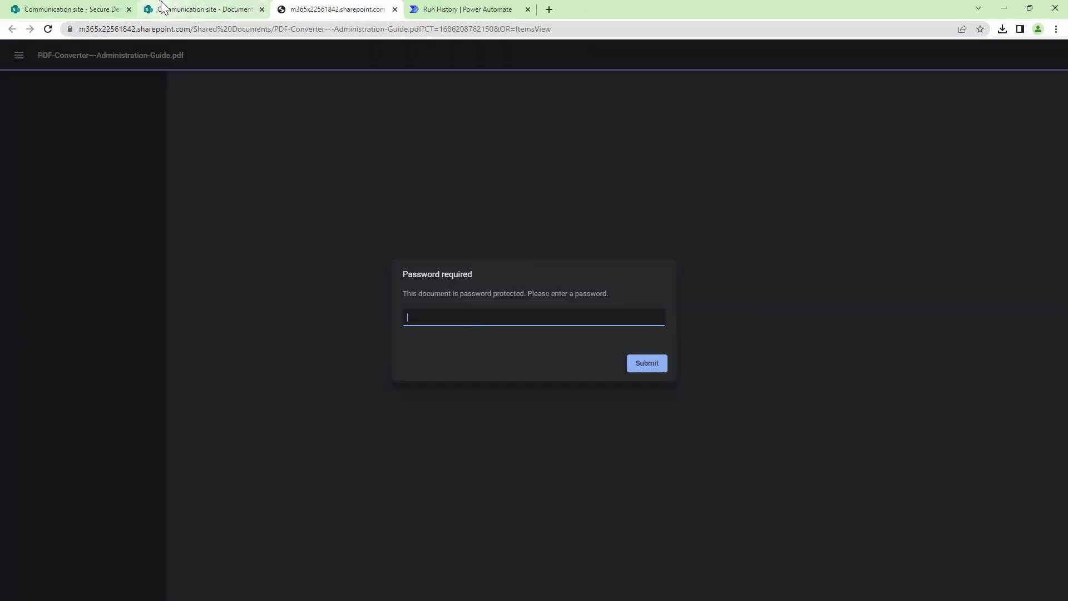
{"action": "left_click", "coordinate": [162, 11]}
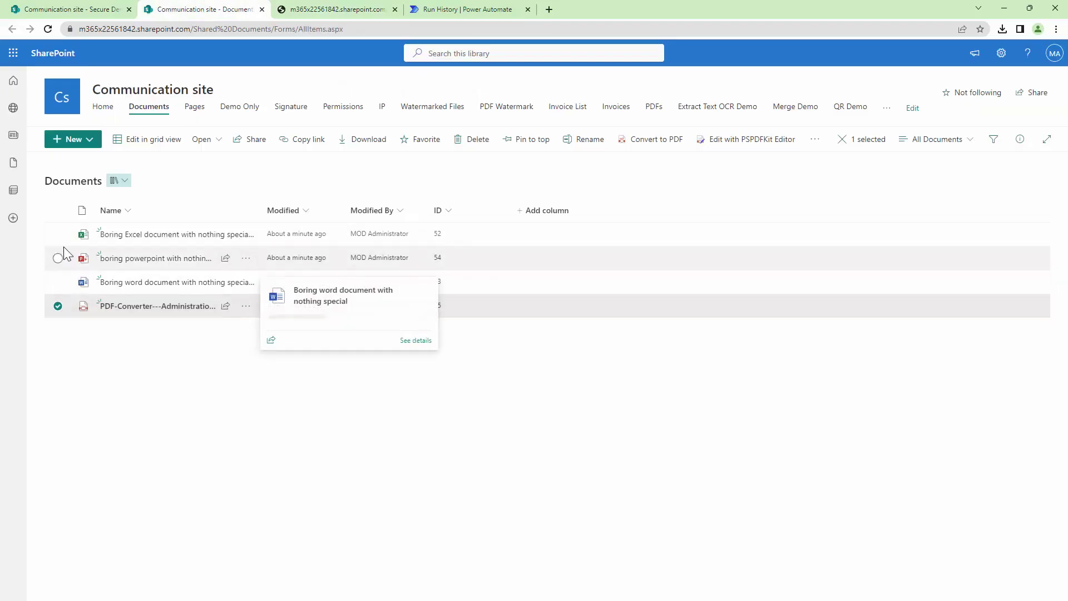
Step: Open the Boring Word copy in the browser to see its password prompt
{"action": "left_click", "coordinate": [58, 305]}
{"action": "left_click", "coordinate": [246, 282]}
{"action": "mouse_move", "coordinate": [306, 251]}
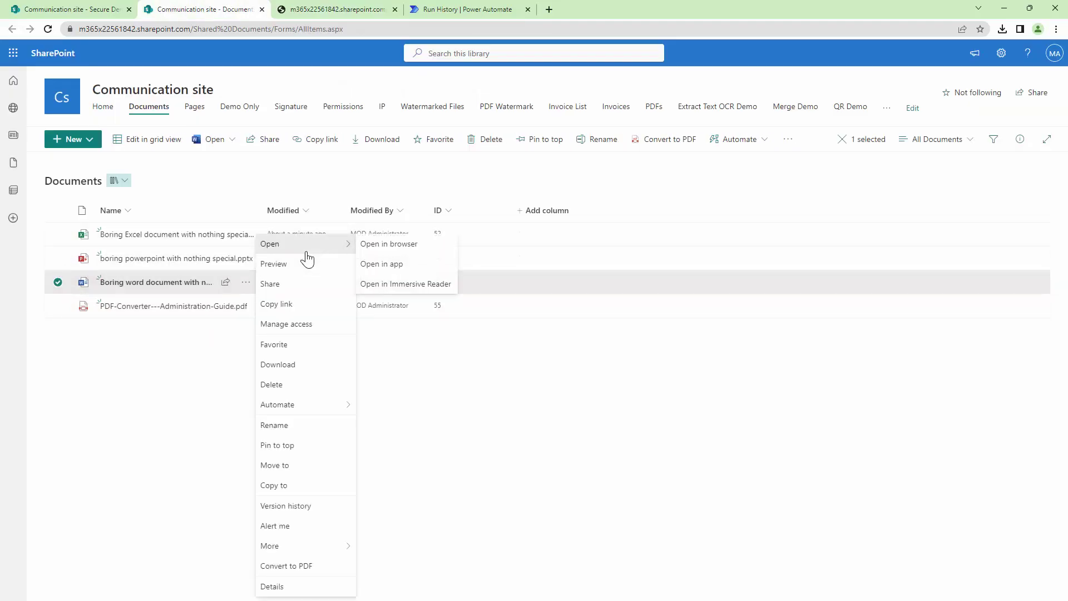
{"action": "left_click", "coordinate": [425, 257]}
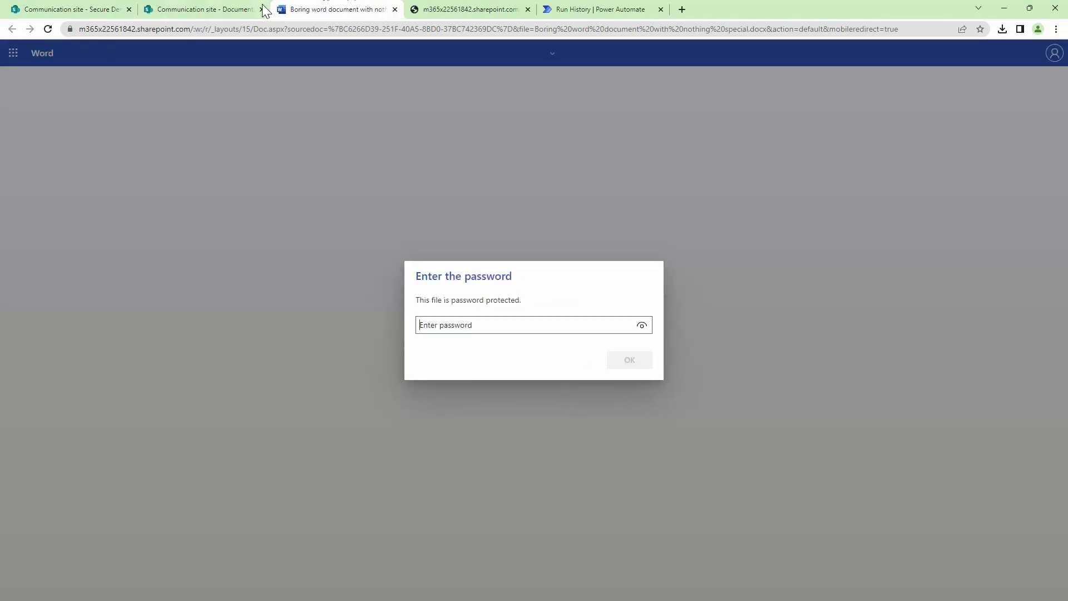
{"action": "left_click", "coordinate": [264, 12]}
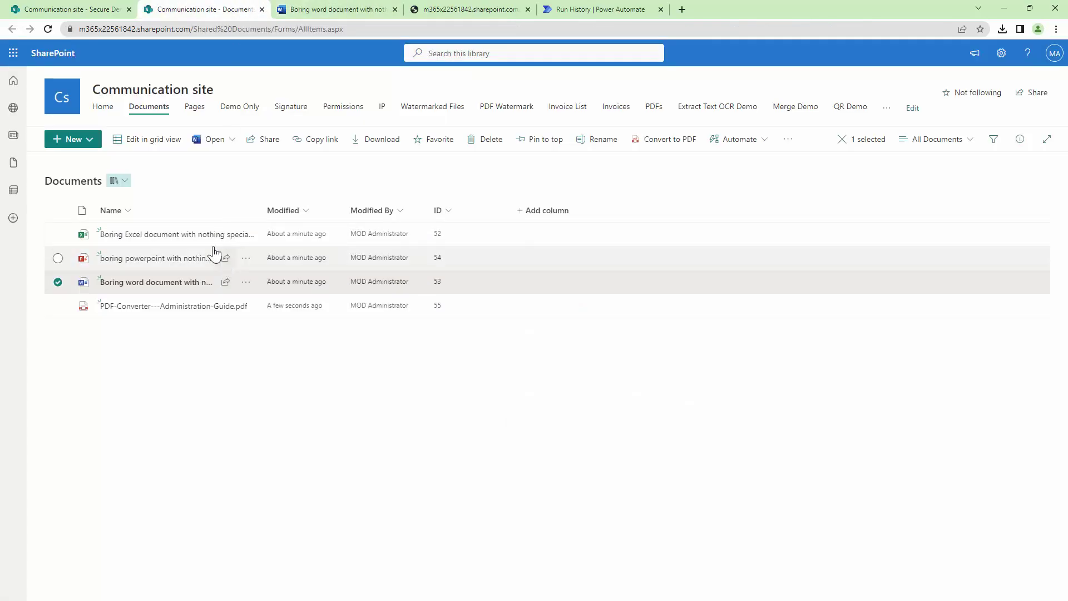
Step: Open the boring PowerPoint copy in the browser to see its password prompt
{"action": "left_click", "coordinate": [59, 259]}
{"action": "left_click", "coordinate": [247, 259]}
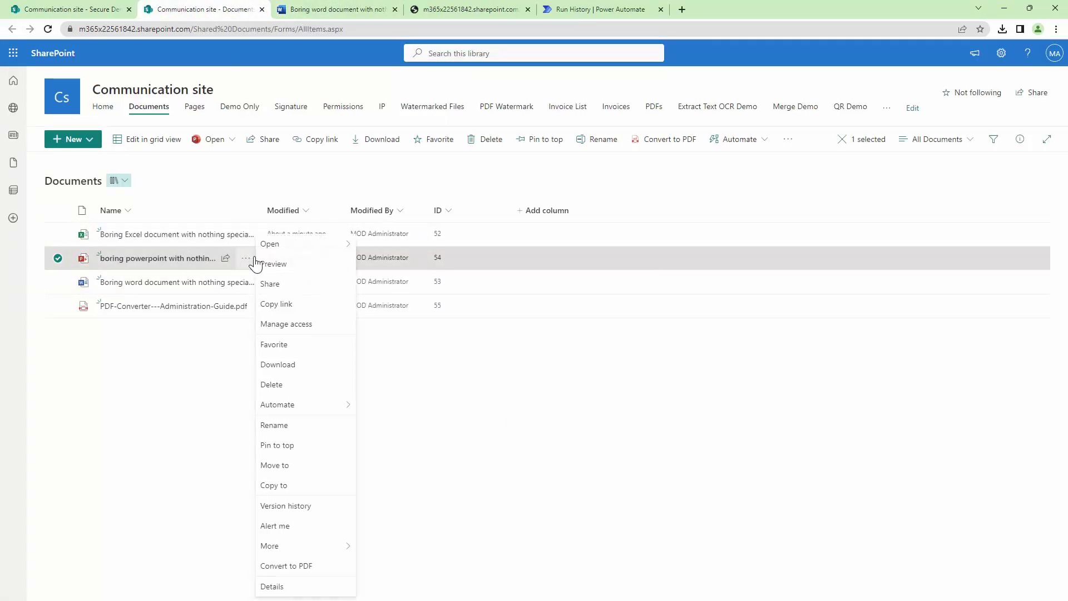
{"action": "mouse_move", "coordinate": [281, 244]}
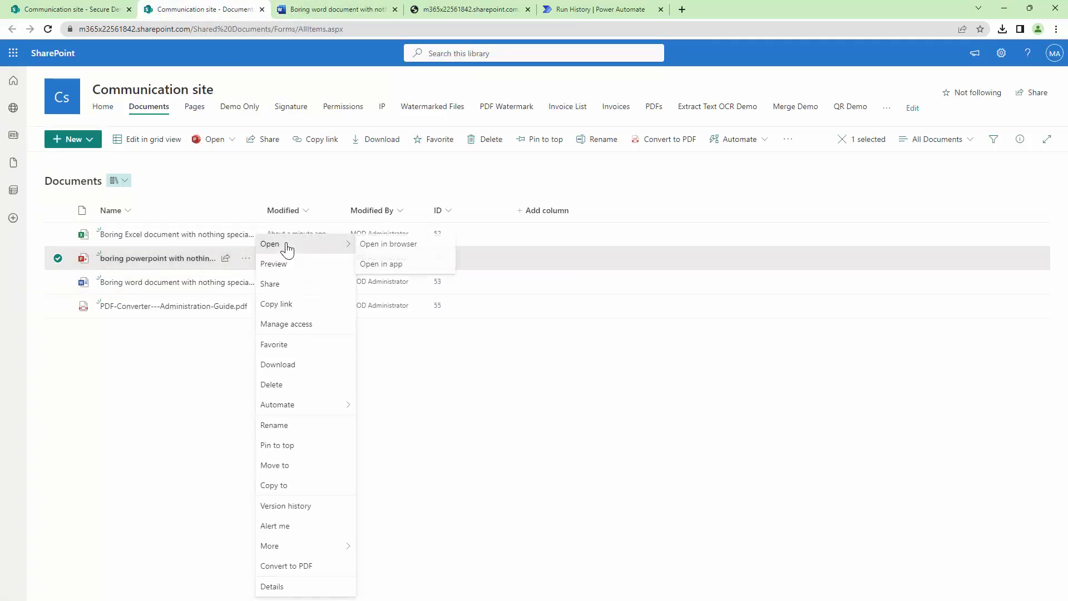
{"action": "left_click", "coordinate": [406, 248]}
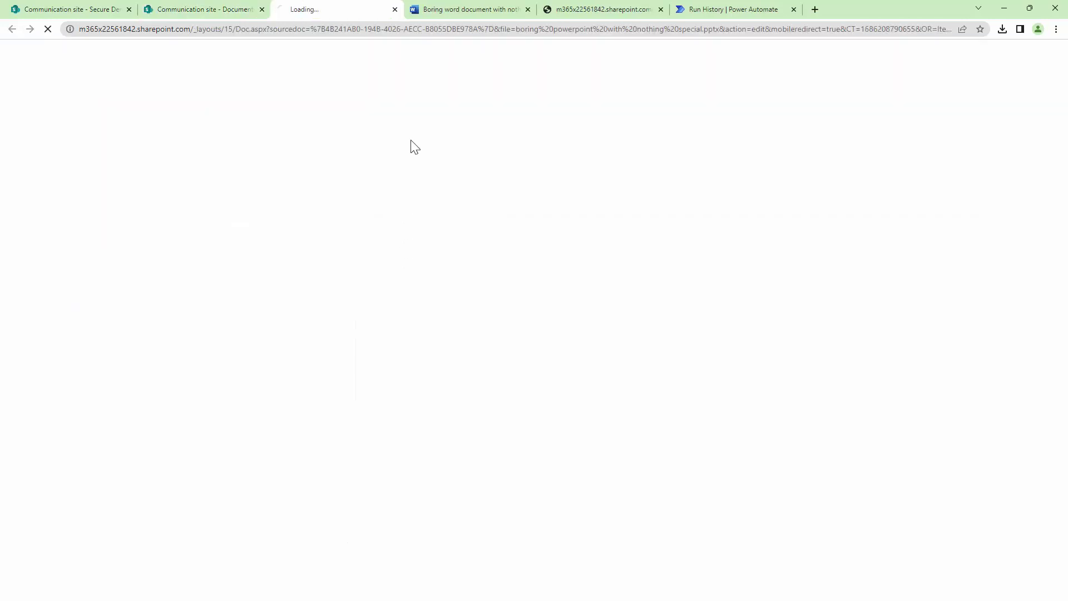
{"action": "left_click", "coordinate": [231, 9]}
Step: Open the Excel copy in the browser and confirm it also asks for a password
{"action": "left_click", "coordinate": [246, 235]}
{"action": "mouse_move", "coordinate": [264, 233]}
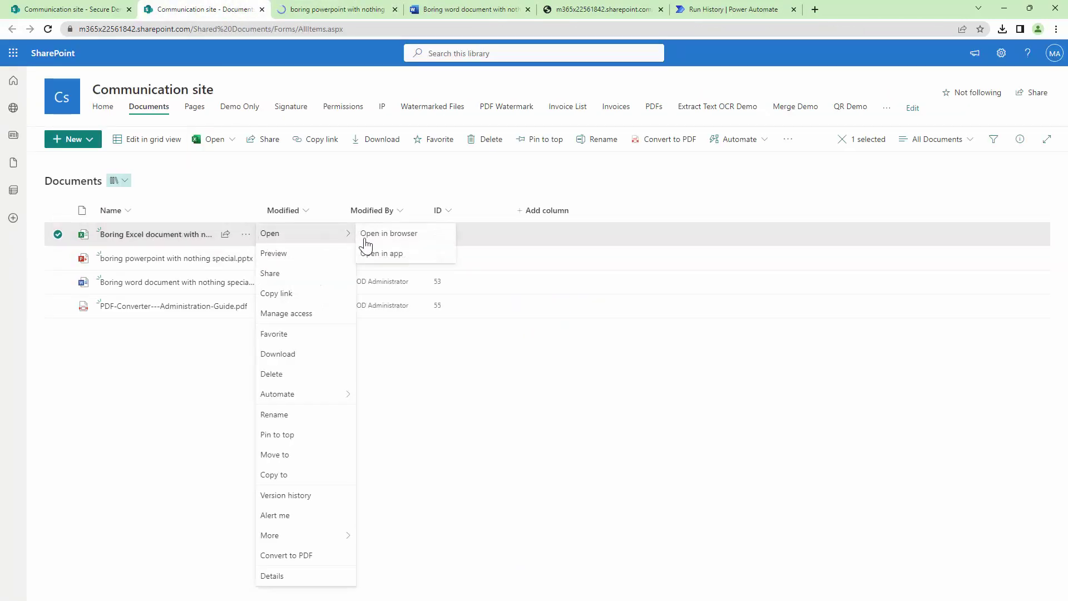
{"action": "left_click", "coordinate": [372, 238]}
{"action": "left_click", "coordinate": [452, 15]}
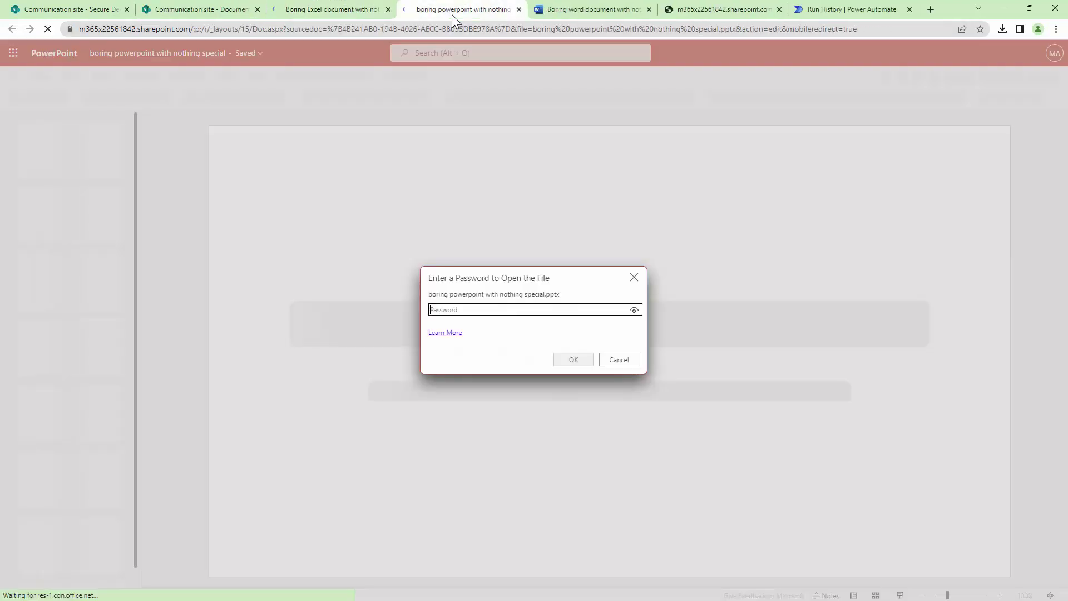
{"action": "left_click", "coordinate": [351, 10]}
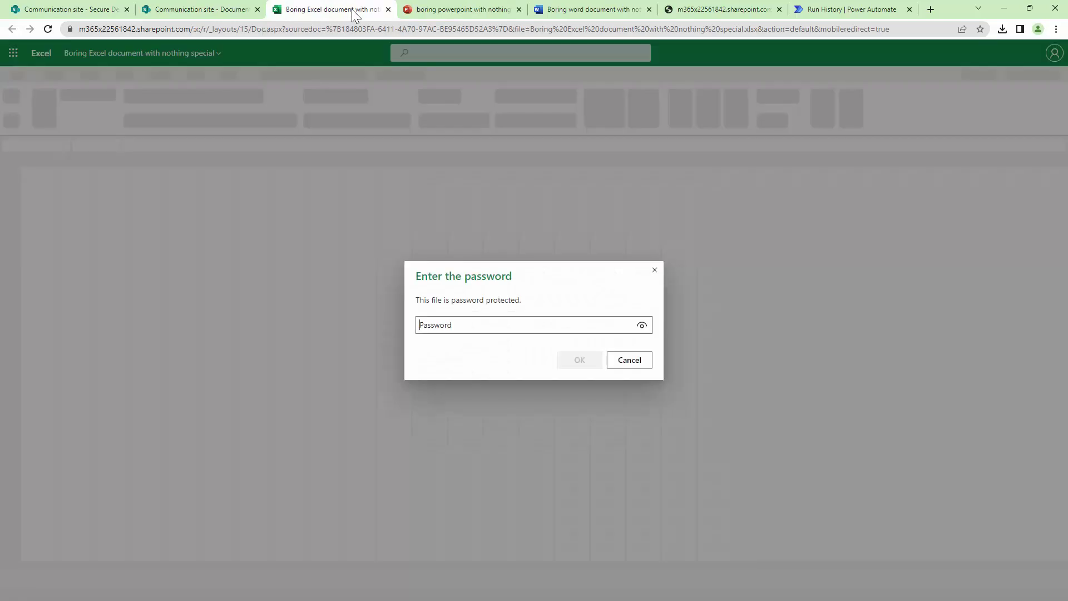